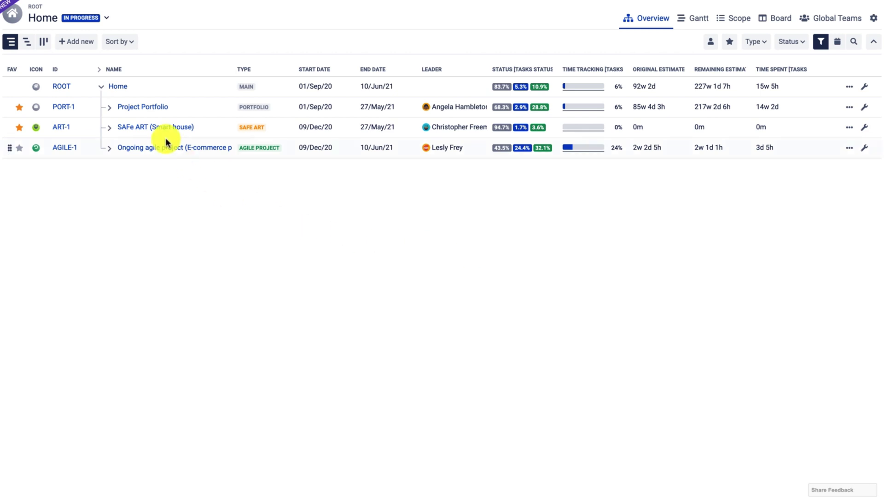
# - Expand Project Portfolio in the Overview tree and try repositioning a box within it
pyautogui.click(110, 111)
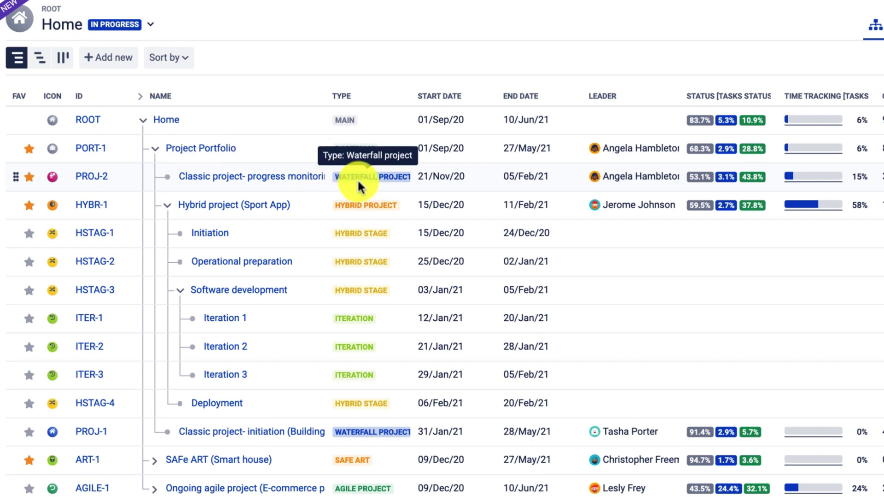
pyautogui.moveTo(359, 209)
pyautogui.mouseDown()
pyautogui.moveTo(268, 305)
pyautogui.moveTo(327, 394)
pyautogui.mouseUp()
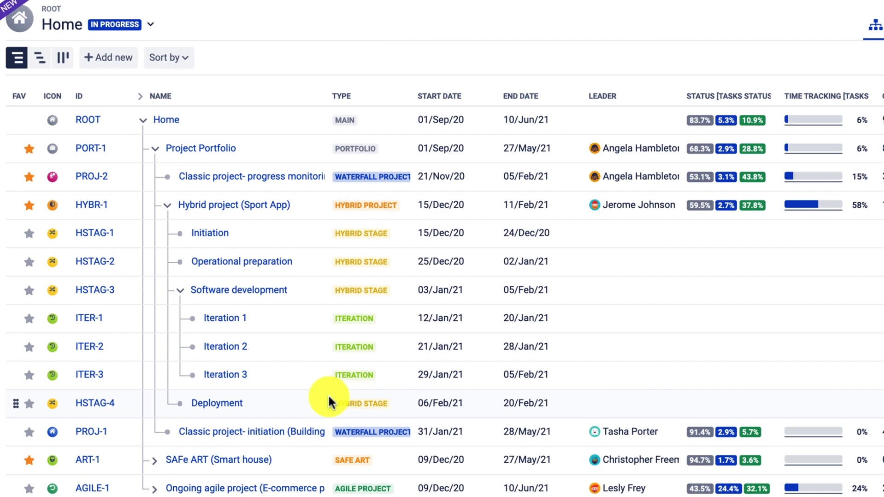
pyautogui.moveTo(329, 397); pyautogui.dragTo(203, 397)
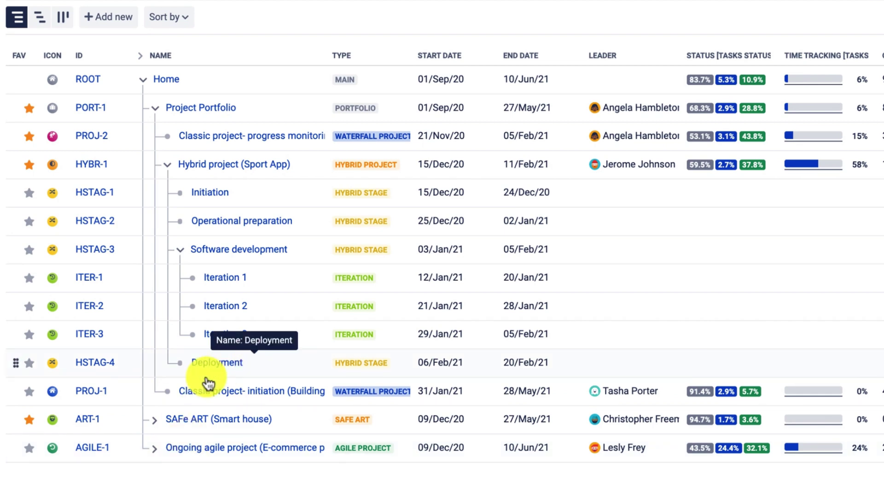
# - Move AGILE-1 under Project Portfolio, confirm the new parent, and expand it to show its iterations
pyautogui.moveTo(15, 447); pyautogui.dragTo(200, 107)
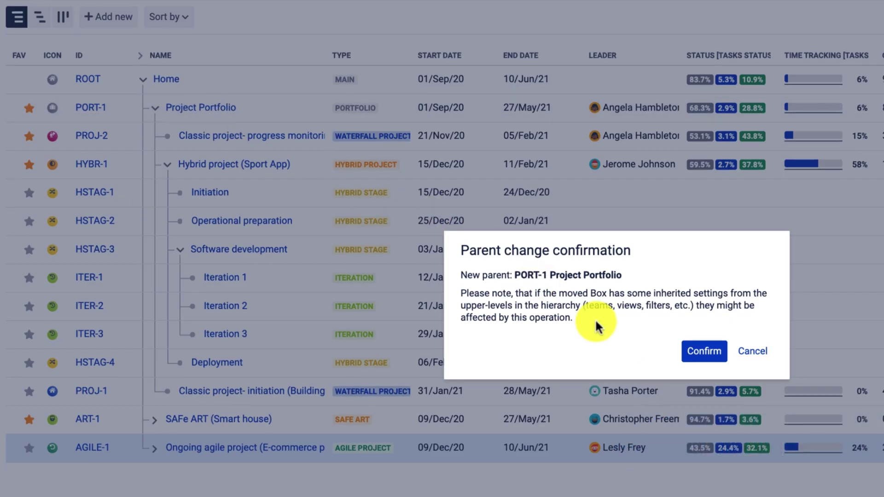
pyautogui.click(696, 351)
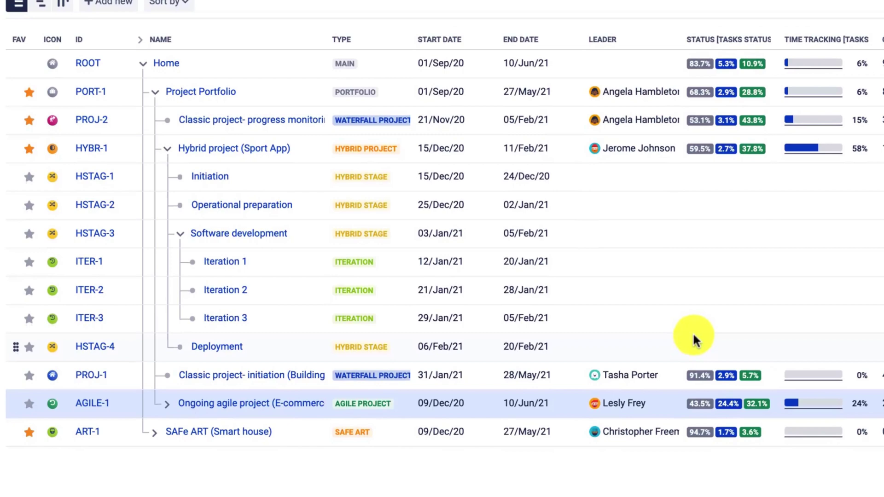
pyautogui.scroll(-1, 189, 363)
pyautogui.scroll(-1, 175, 370)
pyautogui.click(167, 371)
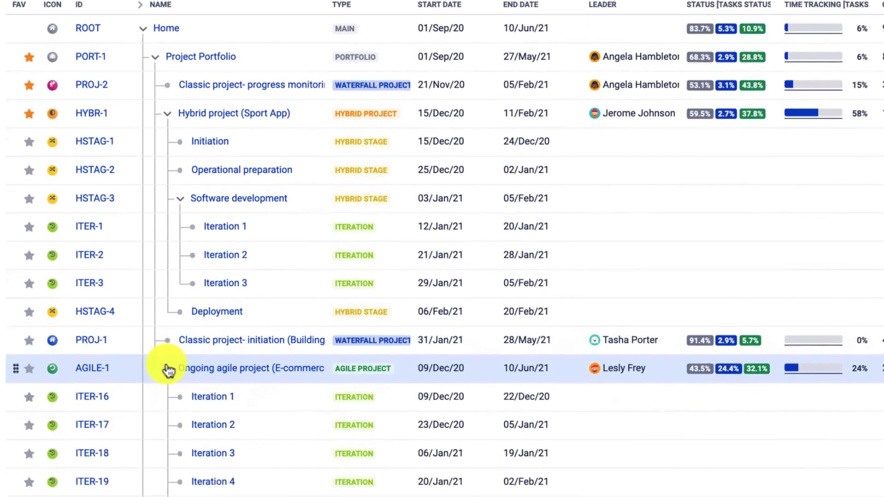
pyautogui.moveTo(168, 359); pyautogui.dragTo(253, 60)
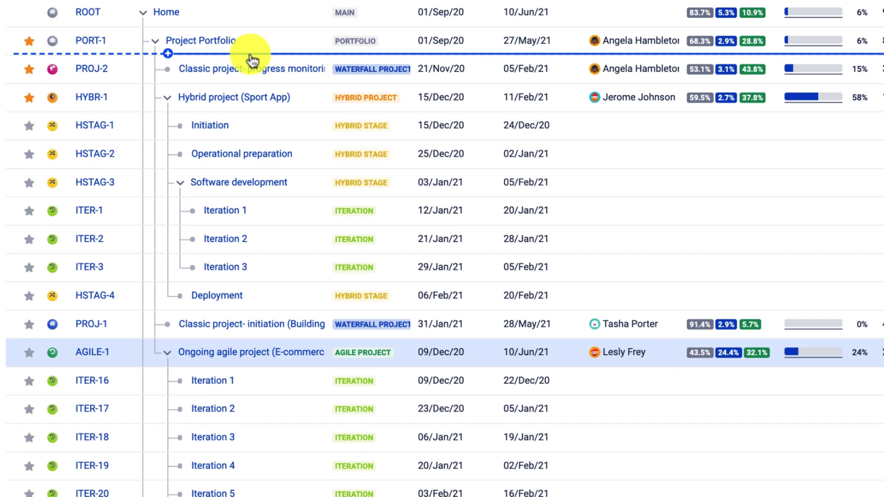
pyautogui.moveTo(253, 60); pyautogui.dragTo(253, 63)
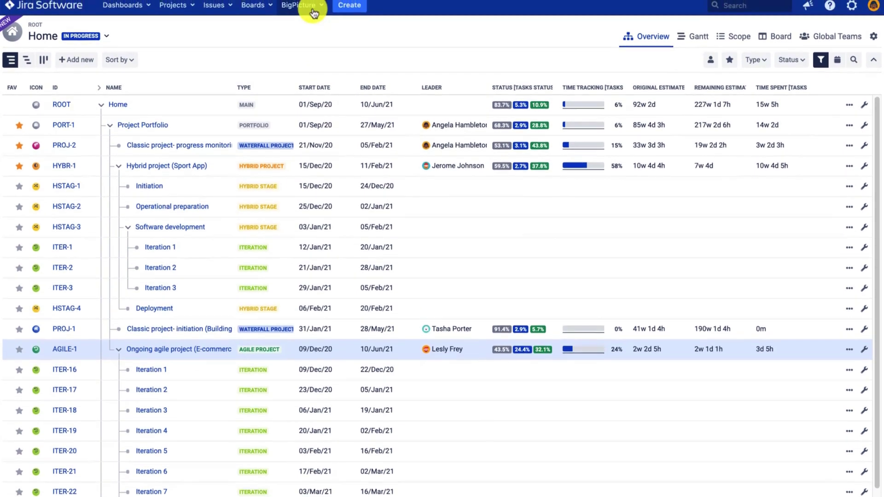
# - Go to BigPicture Administration from the BigPicture menu to reach the Box types list
pyautogui.click(313, 12)
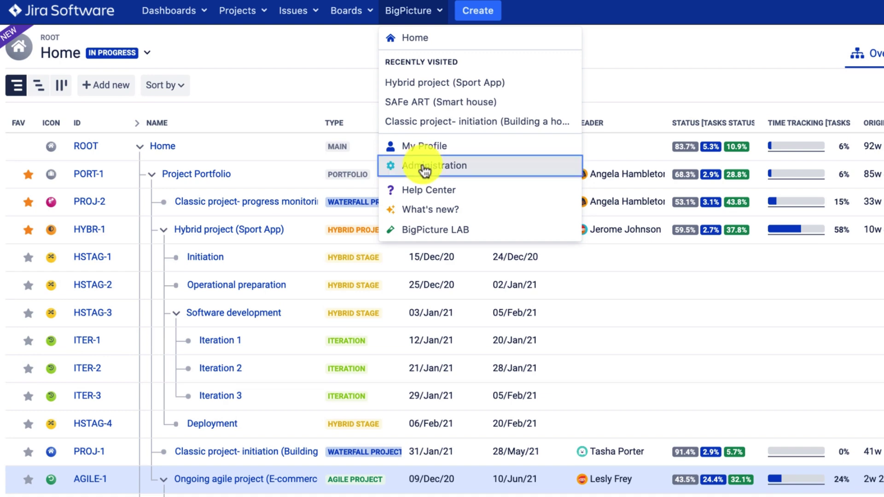
pyautogui.click(423, 166)
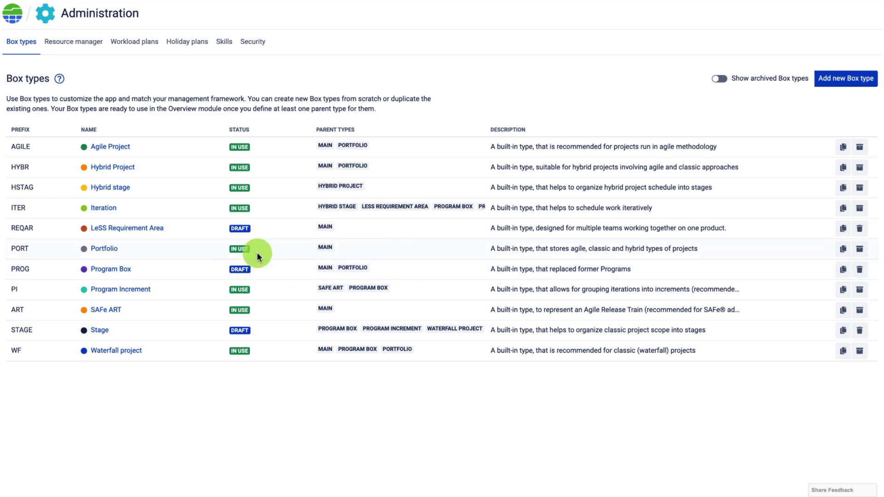
# - Add Program Box as an allowed parent type of the Program Box type, save, and return to Box types
pyautogui.click(96, 270)
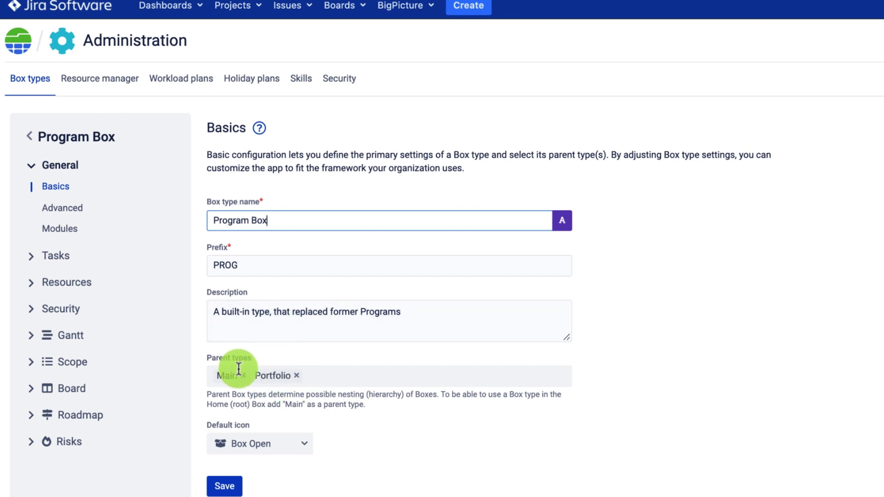
pyautogui.click(323, 378)
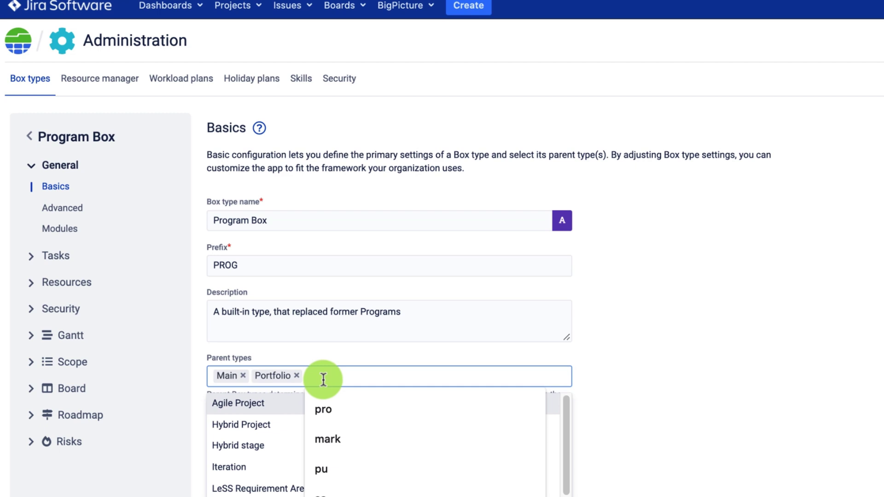
pyautogui.write('PR')
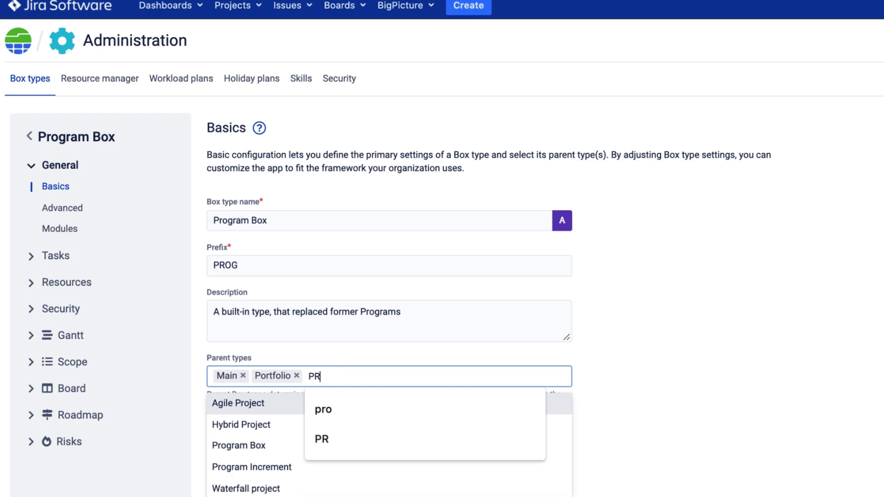
pyautogui.write('O')
pyautogui.click(256, 446)
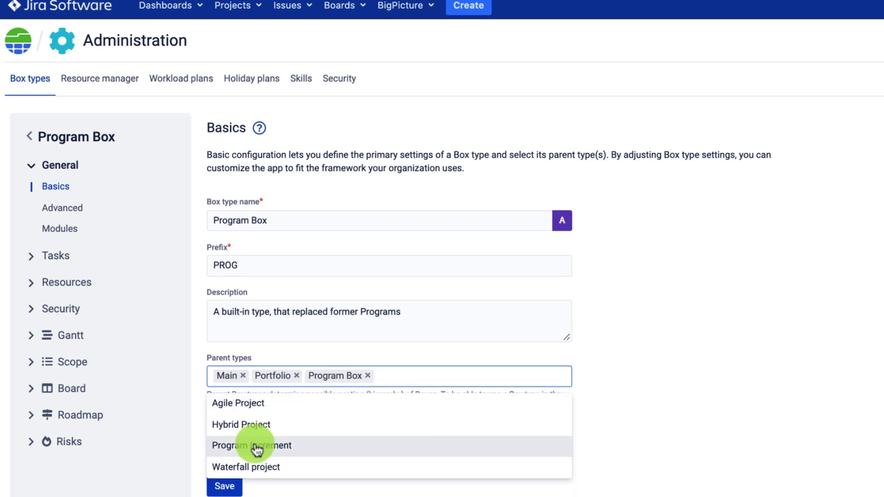
pyautogui.click(286, 488)
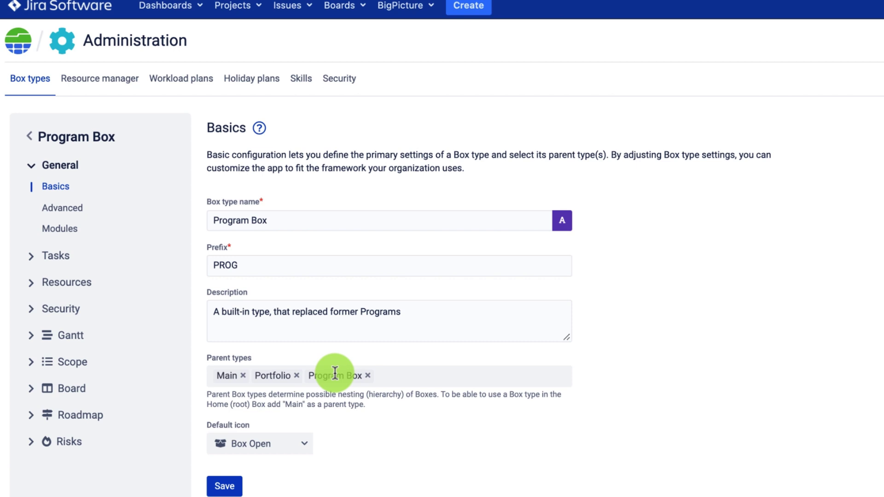
pyautogui.click(238, 488)
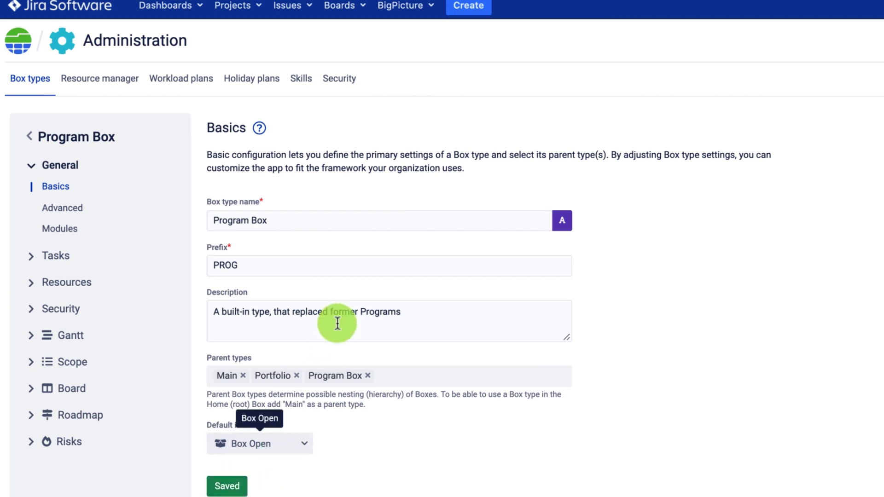
pyautogui.click(37, 139)
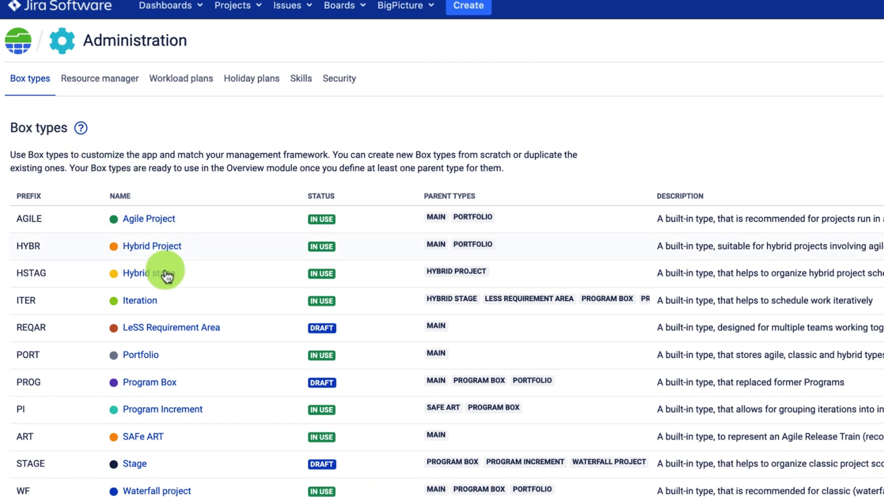
# - Open the Portfolio box type's Tasks > Scope definition and select None (aggregations only)
pyautogui.click(140, 355)
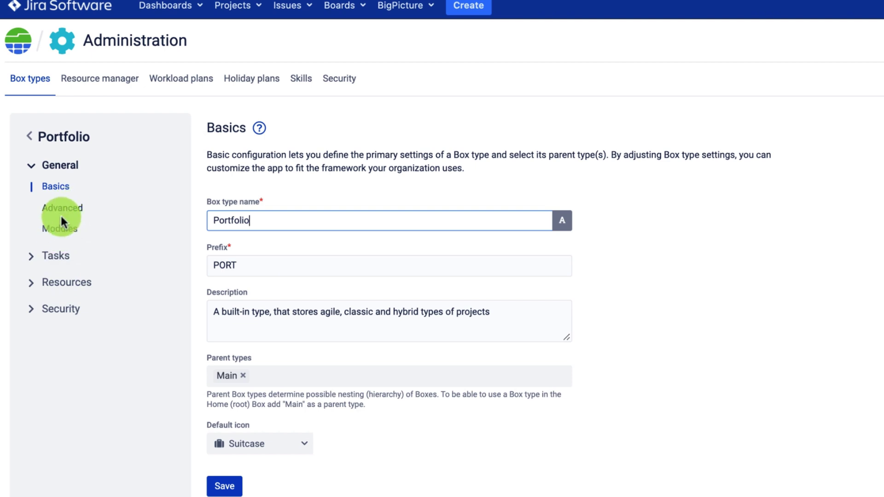
pyautogui.click(29, 266)
pyautogui.click(74, 277)
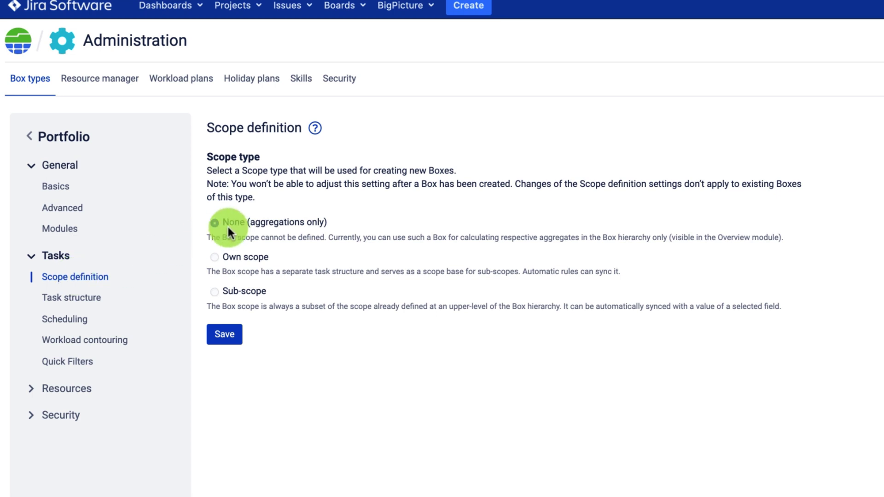
pyautogui.click(230, 159)
pyautogui.click(231, 221)
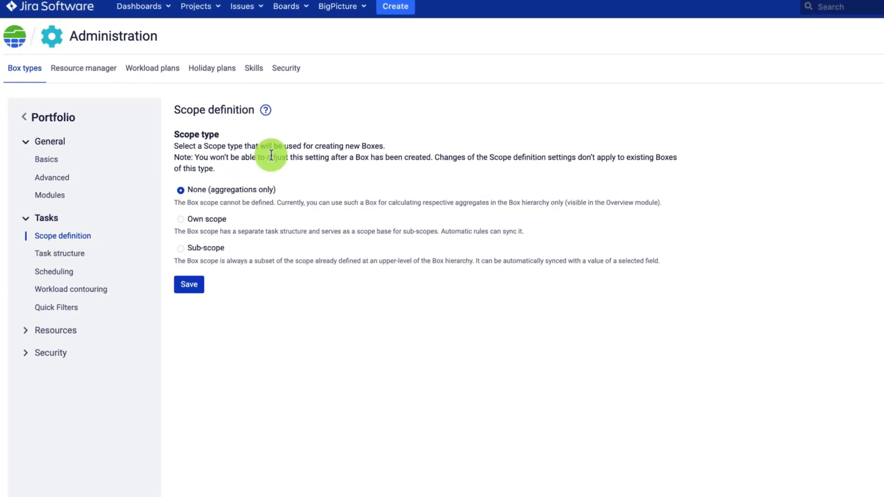
# - Reopen Project Portfolio from the BigPicture recent boxes and open its box configuration
pyautogui.click(329, 10)
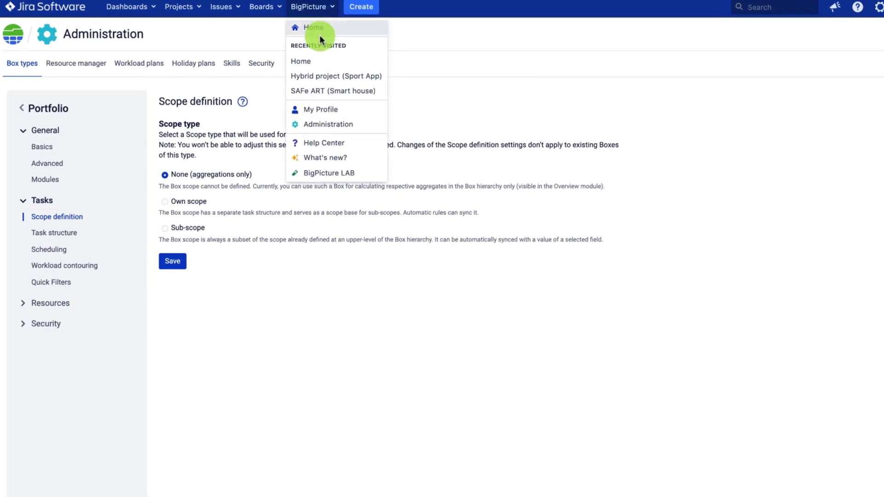
pyautogui.click(312, 61)
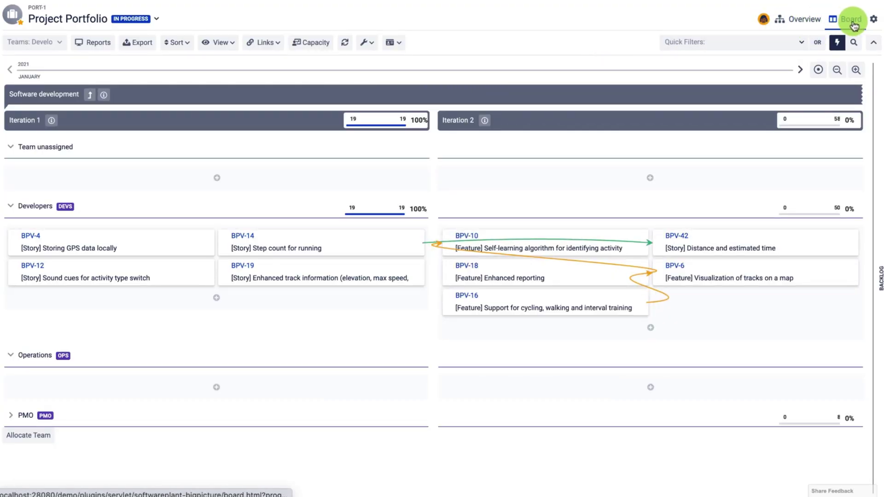
pyautogui.click(806, 28)
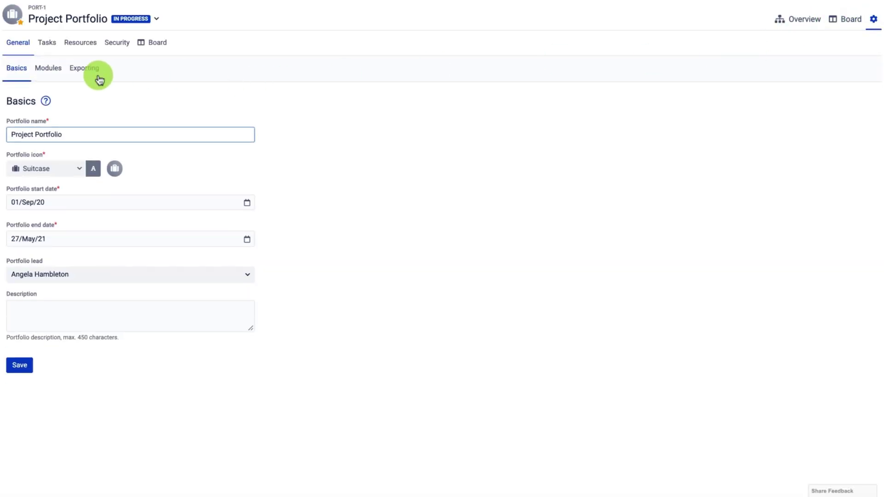
# - Enable and save the Gantt module for Project Portfolio, then view its Gantt
pyautogui.click(56, 69)
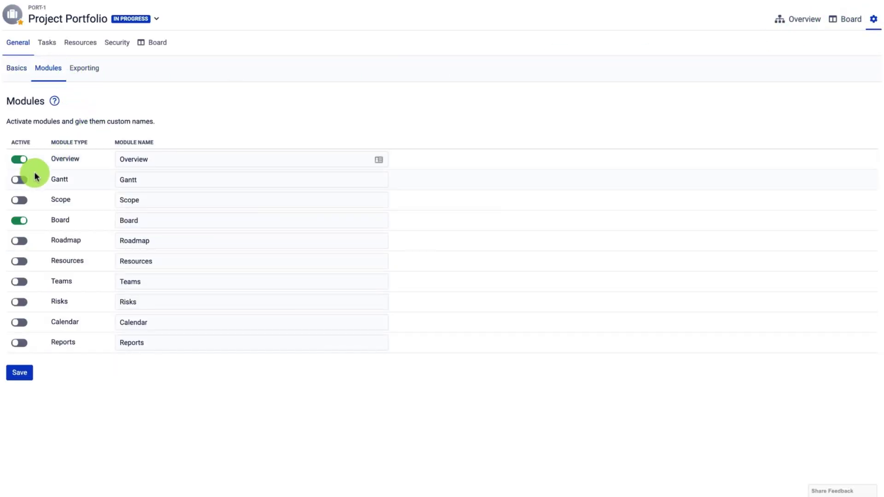
pyautogui.click(20, 183)
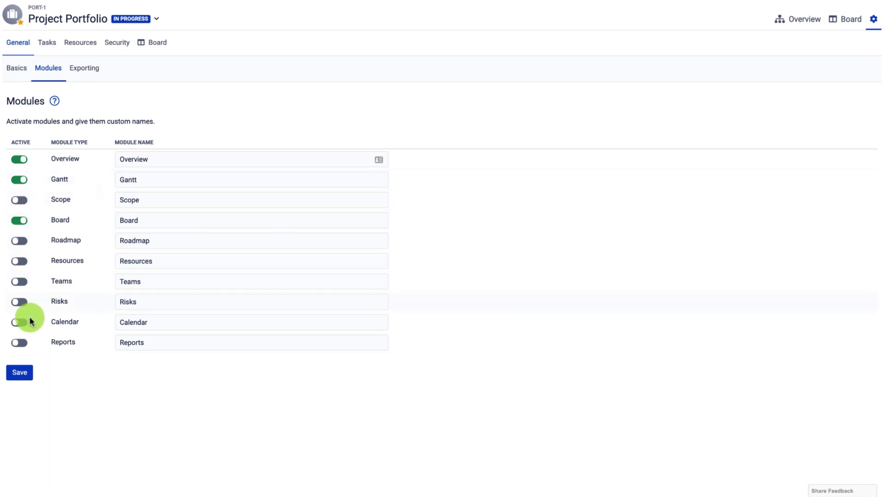
pyautogui.click(18, 376)
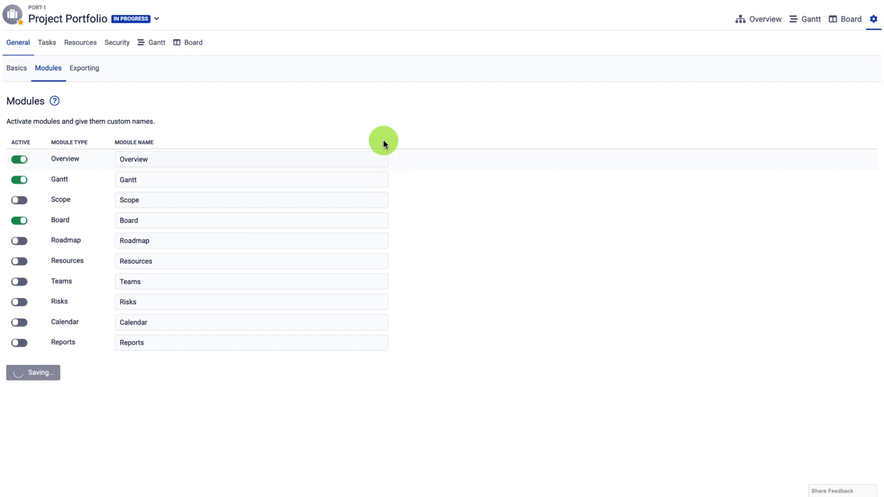
pyautogui.click(797, 19)
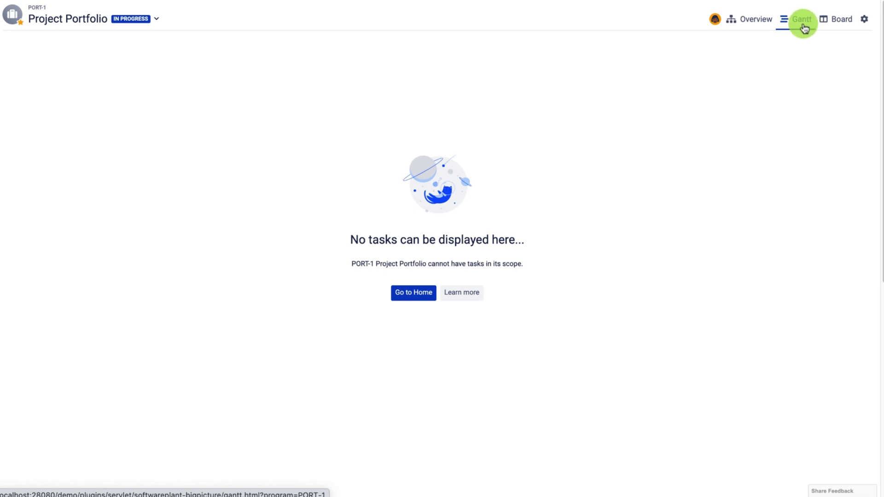
# - Open Project Portfolio's box configuration on the Tasks > Quick Filters settings
pyautogui.click(863, 21)
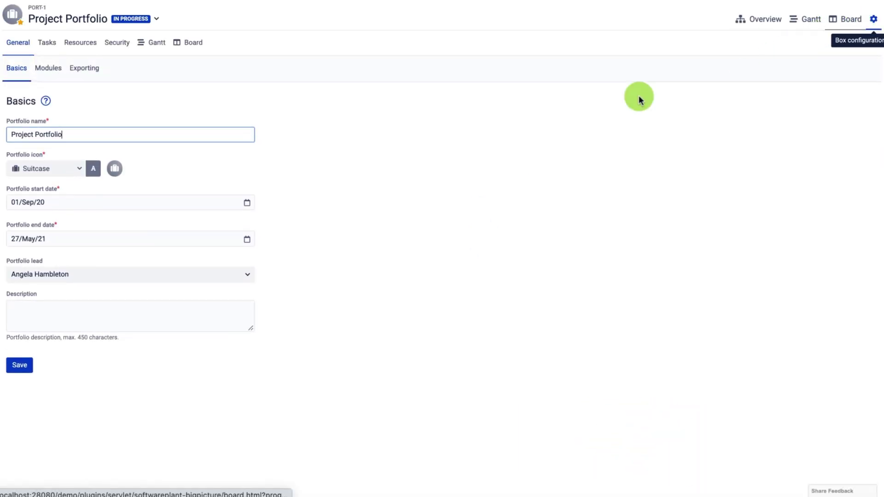
pyautogui.click(48, 50)
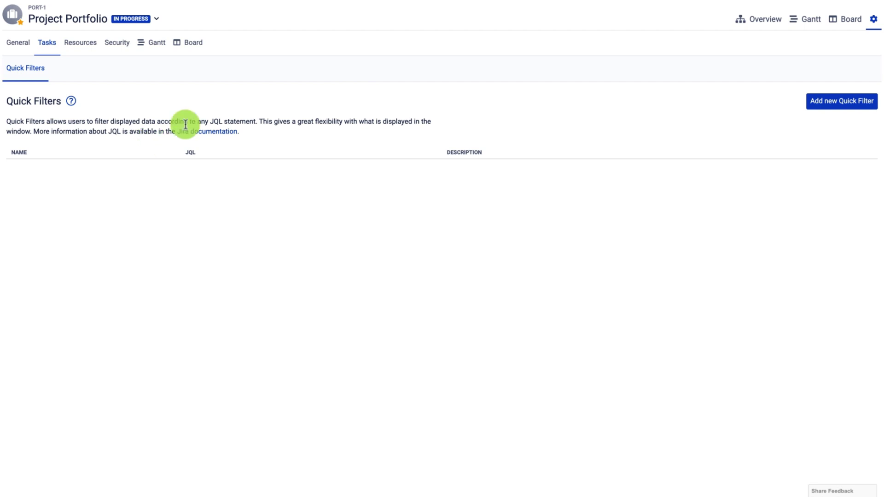
# - Return to the Home overview listing Project Portfolio with its projects and iterations
pyautogui.moveTo(300, 1)
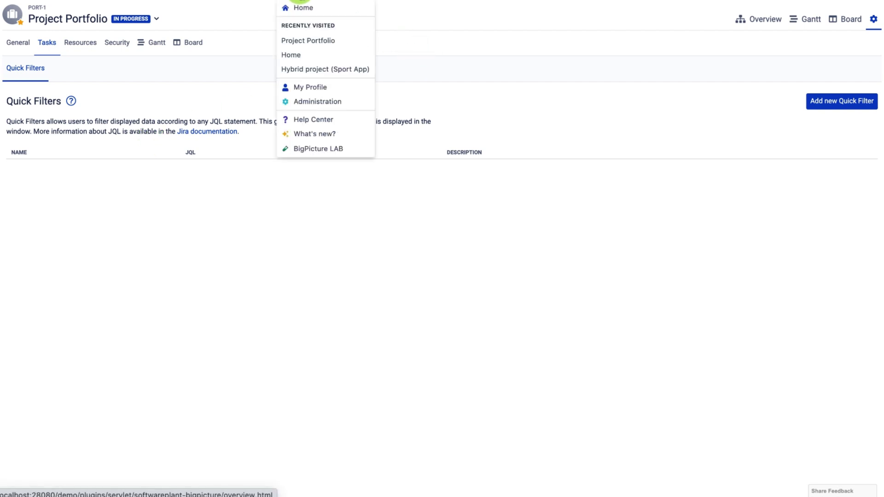
pyautogui.click(305, 9)
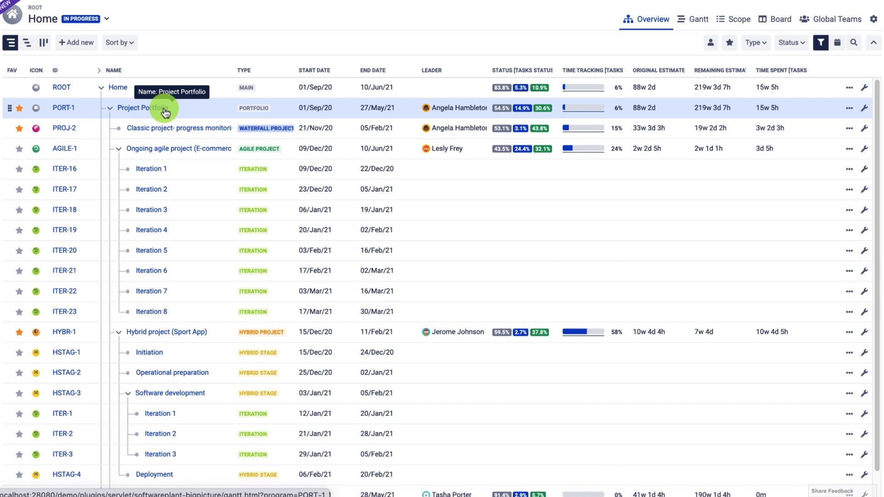
pyautogui.click(166, 112)
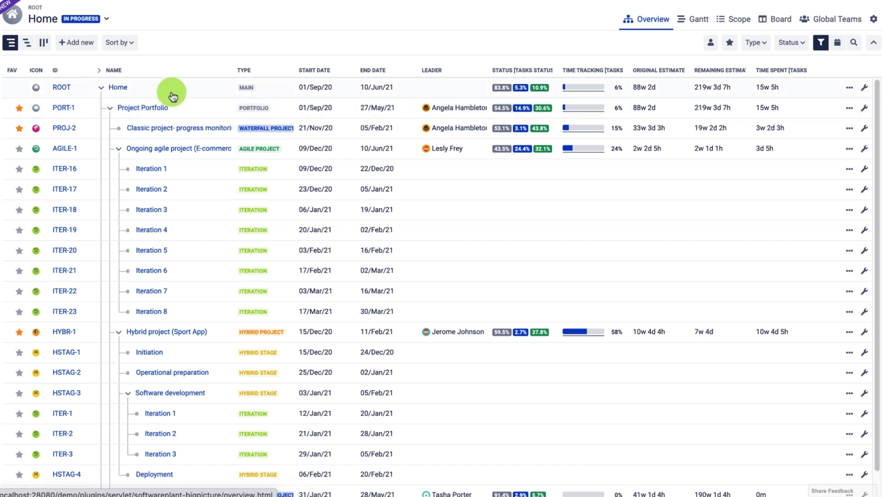
# - Add a new Program Box under Home named PORTFOLIO US
pyautogui.click(80, 45)
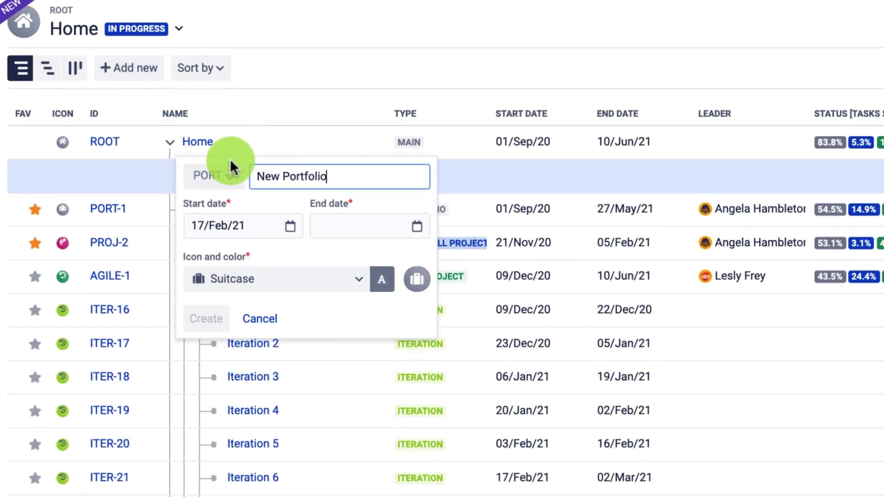
pyautogui.click(227, 177)
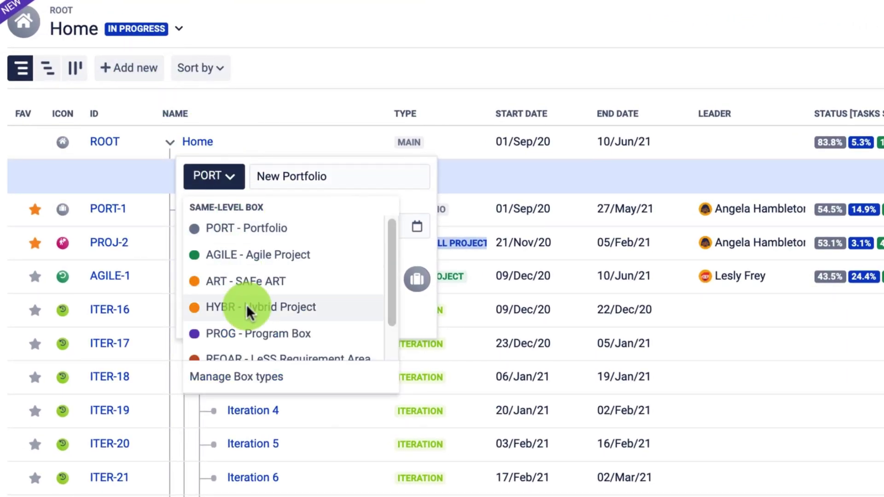
pyautogui.click(244, 333)
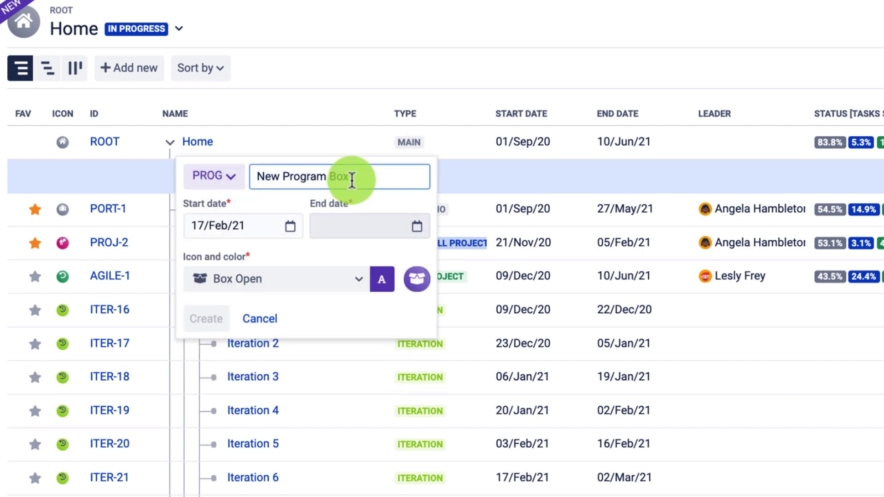
pyautogui.moveTo(350, 176); pyautogui.dragTo(256, 179)
pyautogui.write('PORTFOLIO')
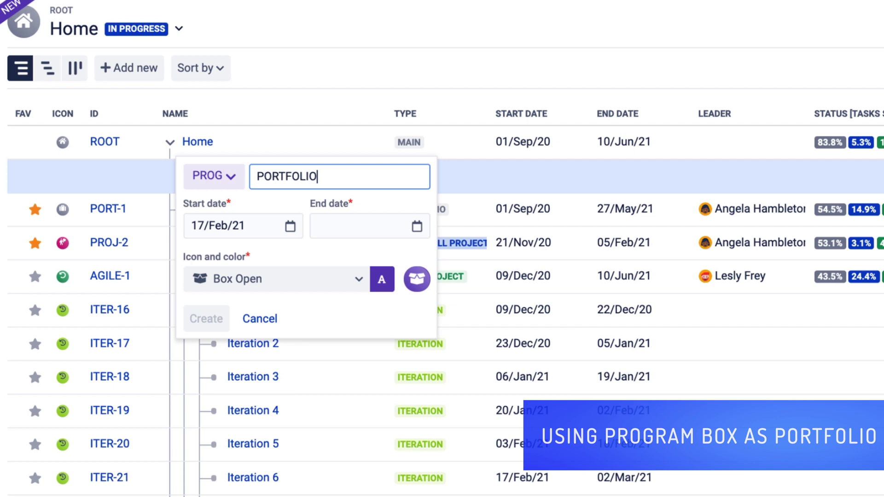
pyautogui.write(' US')
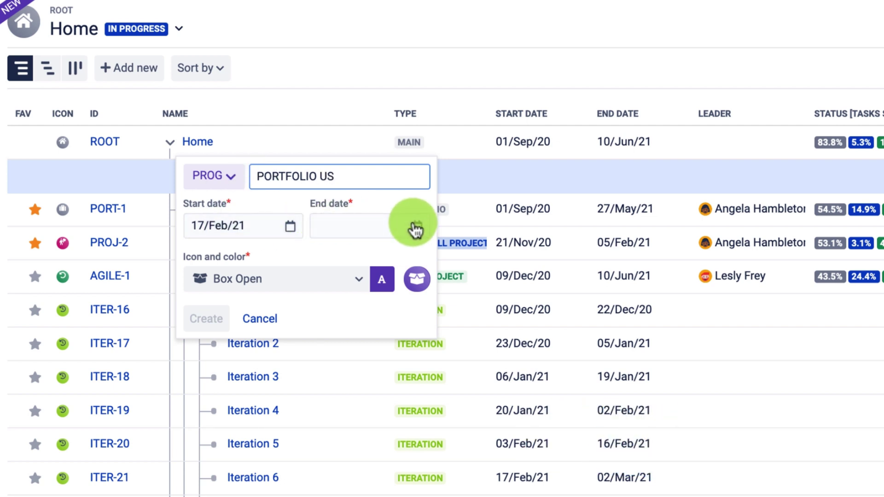
# - Set the box's end date to 28/Feb/22 and make its icon green
pyautogui.click(414, 228)
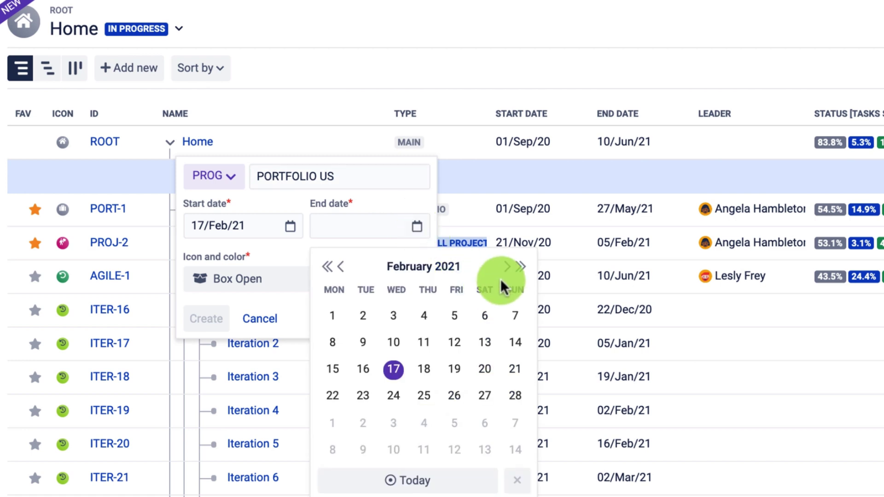
pyautogui.click(520, 267)
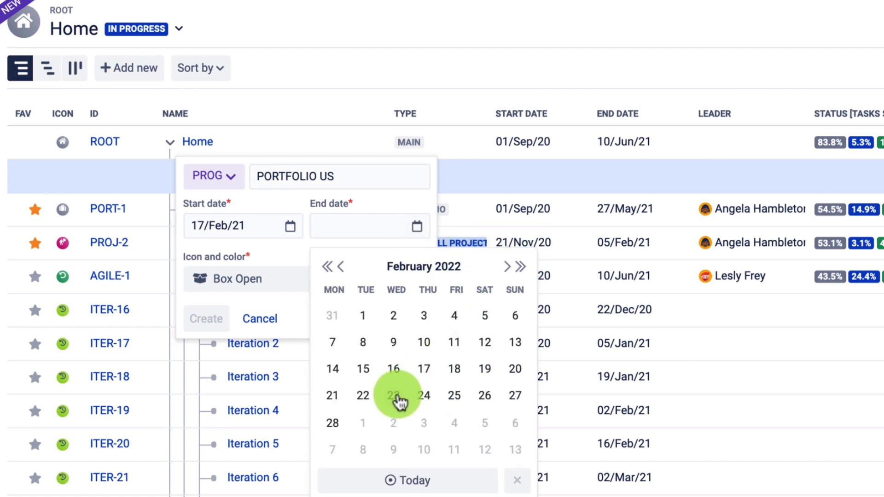
pyautogui.click(339, 422)
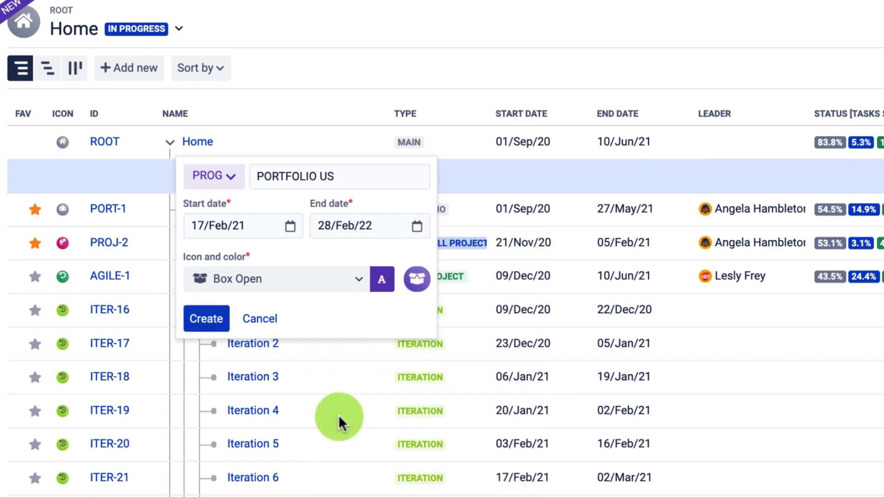
pyautogui.click(382, 280)
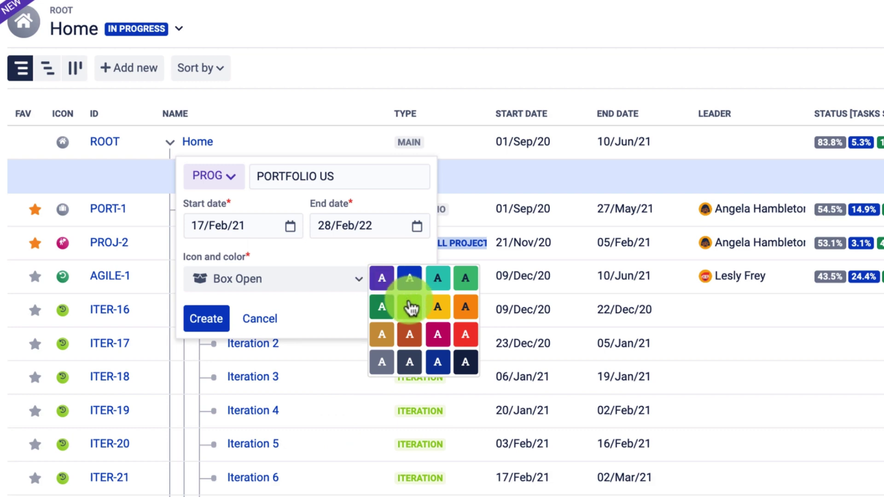
pyautogui.click(410, 307)
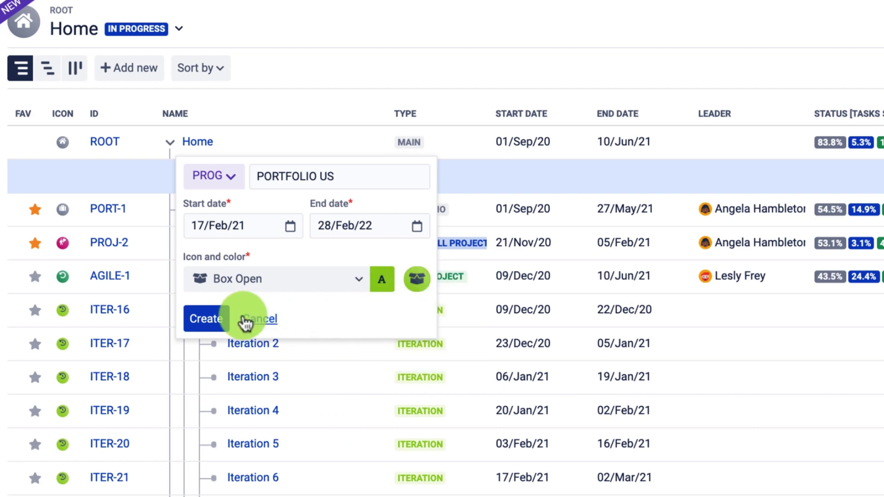
# - Create the PORTFOLIO US Program Box (PROG-3) and open its scope definition, still showing 0 tasks
pyautogui.click(207, 320)
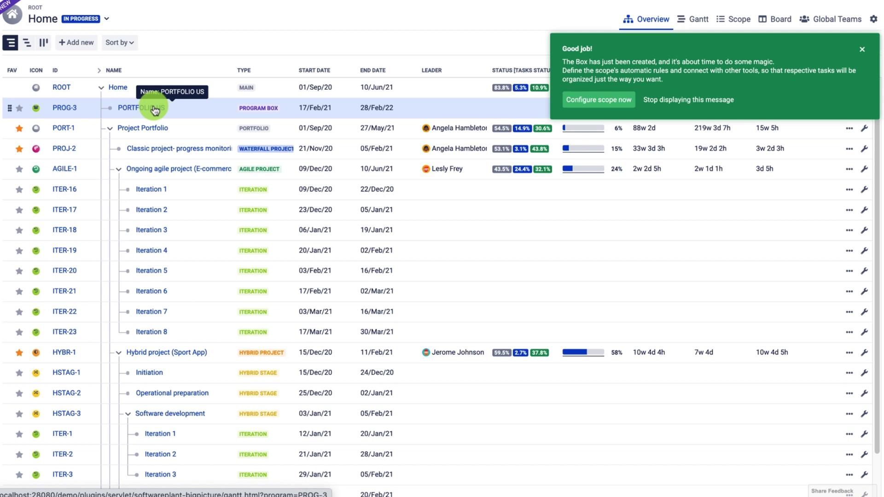
pyautogui.moveTo(181, 108); pyautogui.dragTo(131, 121)
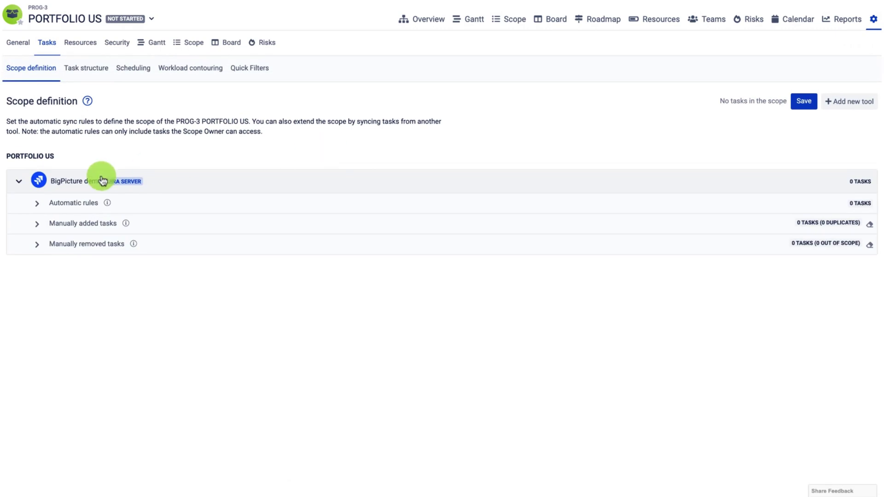
# - Save automatic scope rules with Ongoing agile project- planning, Objectives for PI Planning and Hybrid project, giving 180 tasks
pyautogui.click(37, 208)
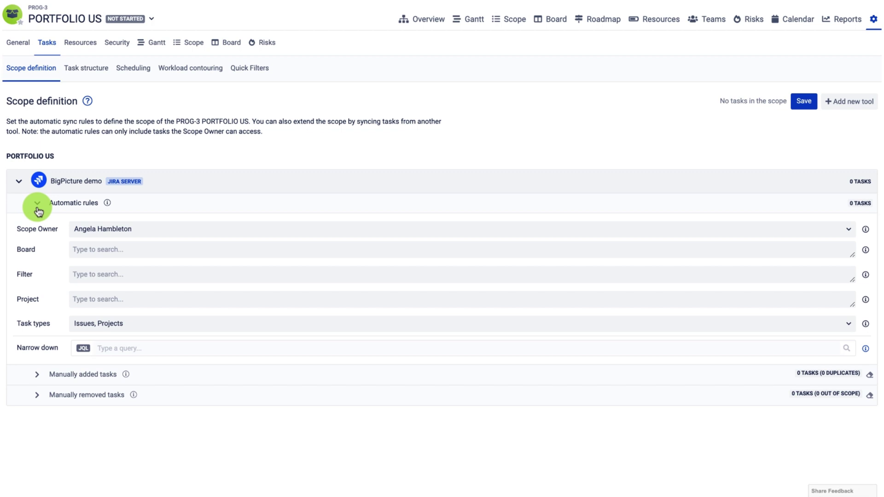
pyautogui.click(85, 294)
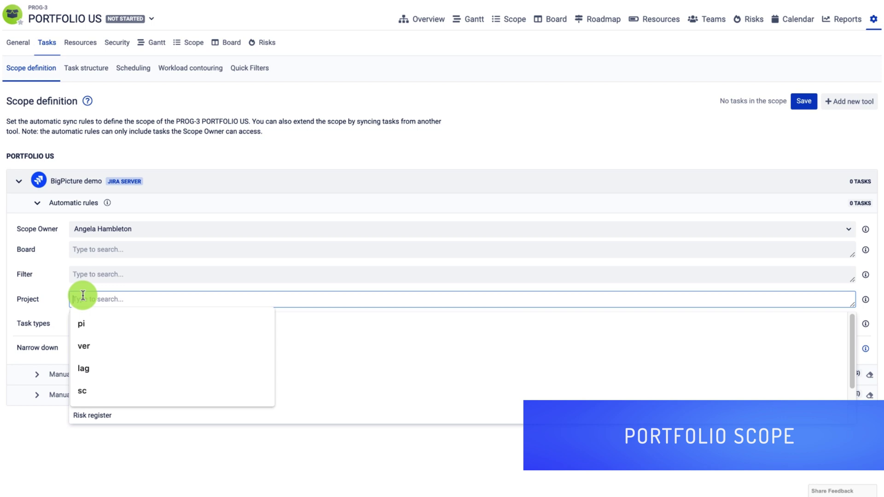
pyautogui.click(161, 415)
pyautogui.click(132, 441)
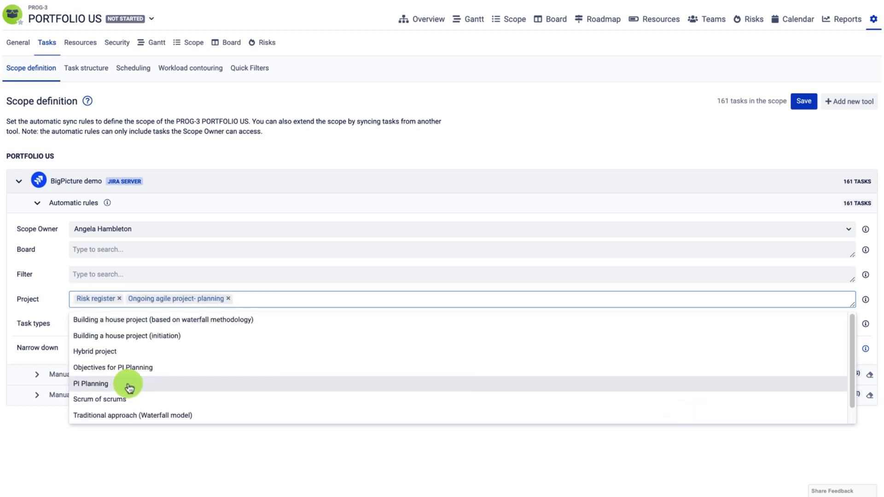
pyautogui.click(123, 367)
pyautogui.click(115, 351)
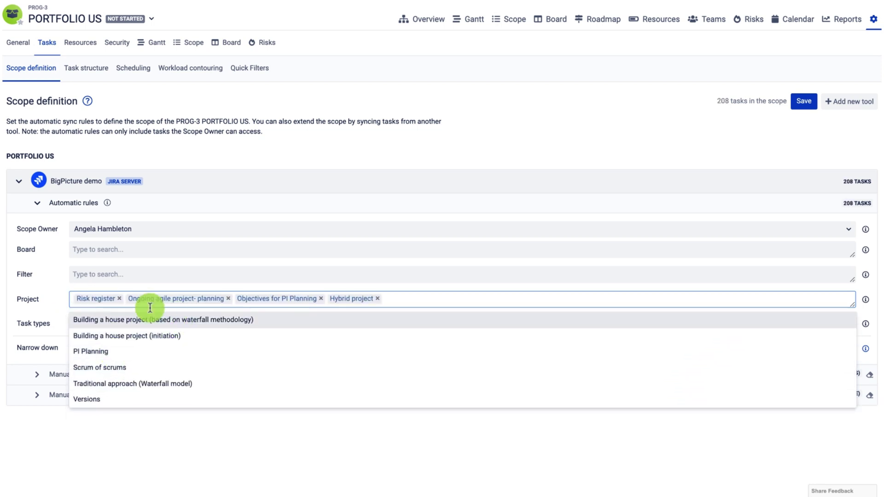
pyautogui.click(119, 298)
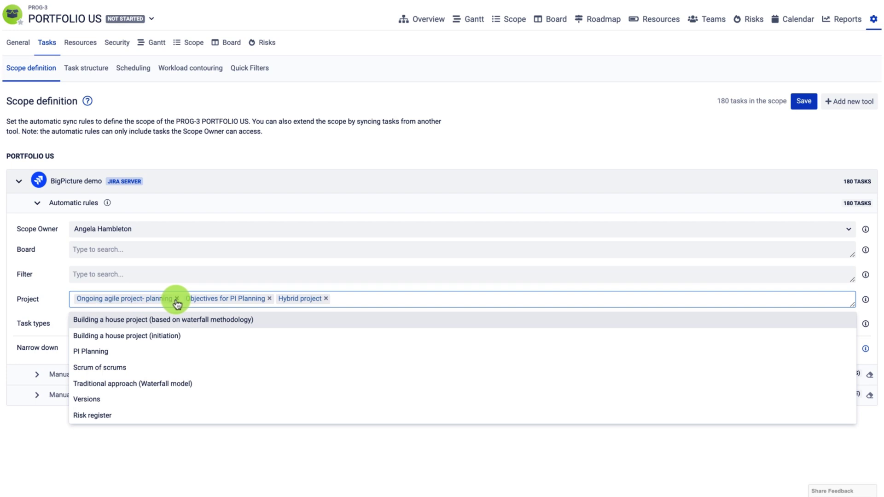
pyautogui.click(633, 112)
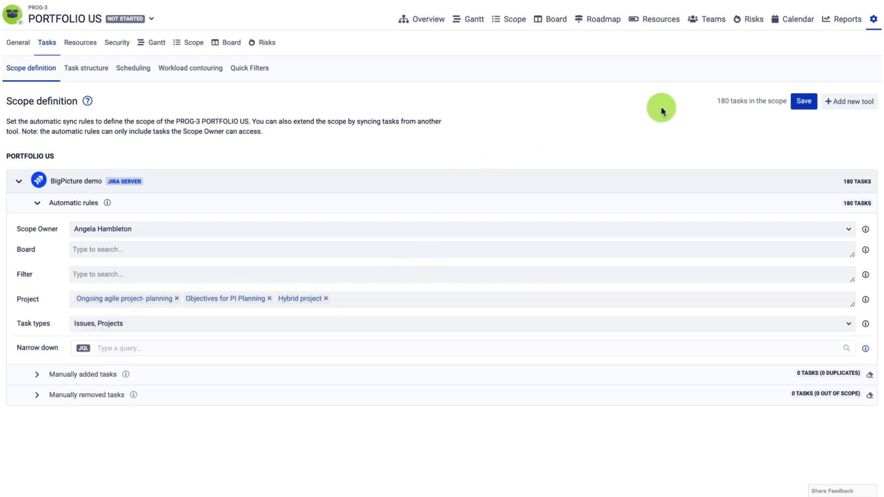
pyautogui.click(800, 104)
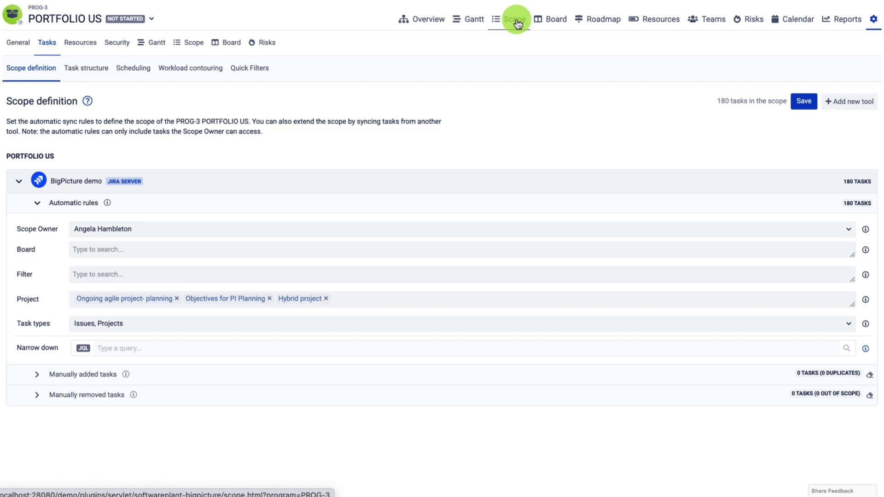
# - Open the PORTFOLIO US Gantt view
pyautogui.click(477, 22)
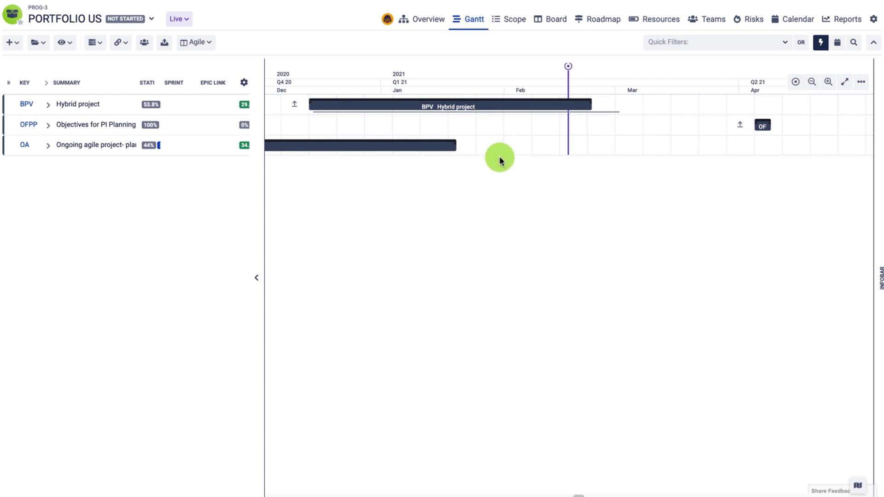
pyautogui.hscroll(-5, 499, 156)
pyautogui.hscroll(-5, 499, 156)
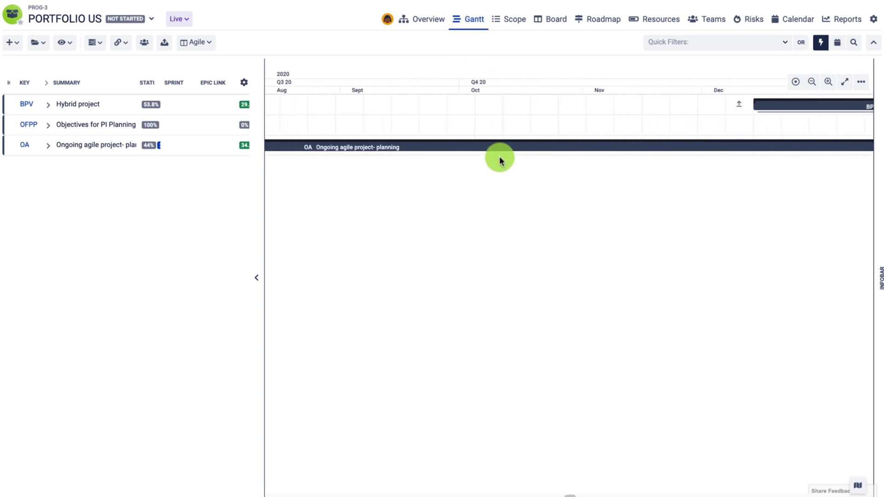
# - Inspect the project rows, fit bars to the timeline, then collapse Hybrid, Objectives for PI Planning and Ongoing agile
pyautogui.click(48, 106)
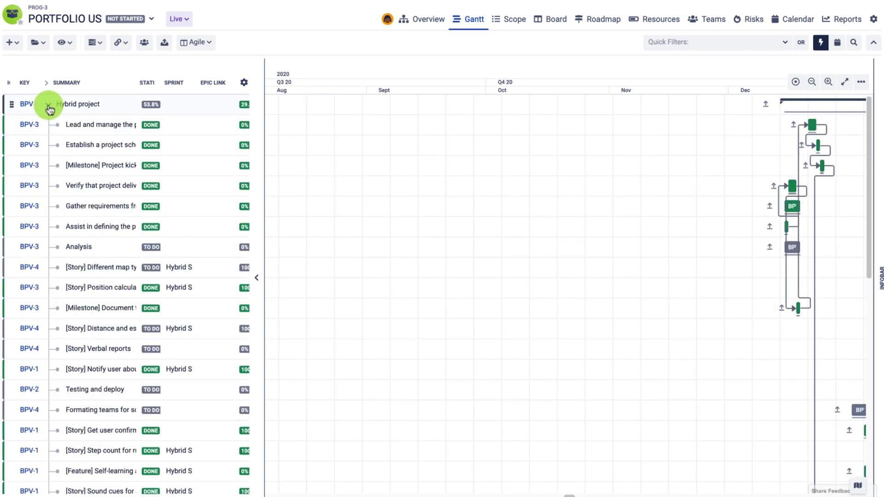
pyautogui.click(48, 106)
pyautogui.click(48, 125)
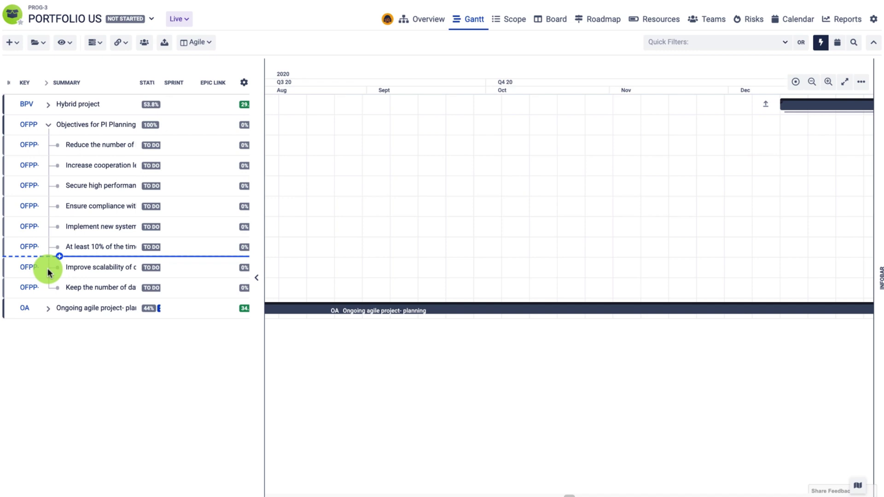
pyautogui.click(46, 310)
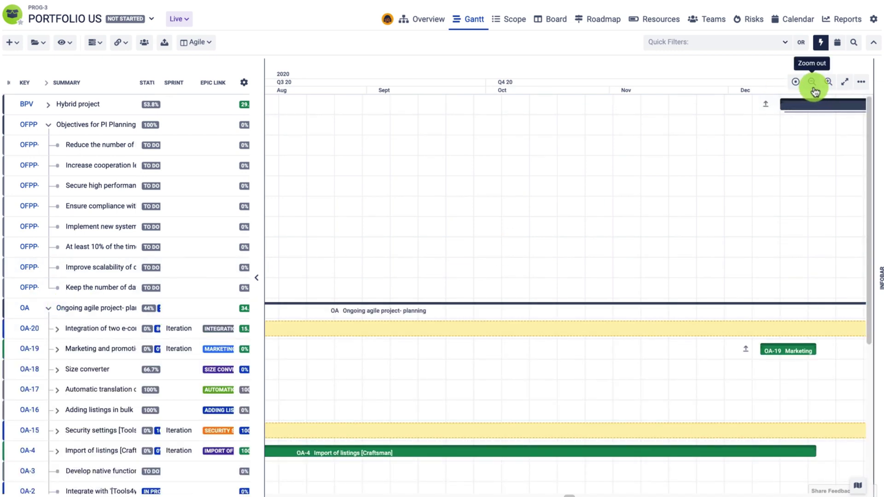
pyautogui.click(845, 85)
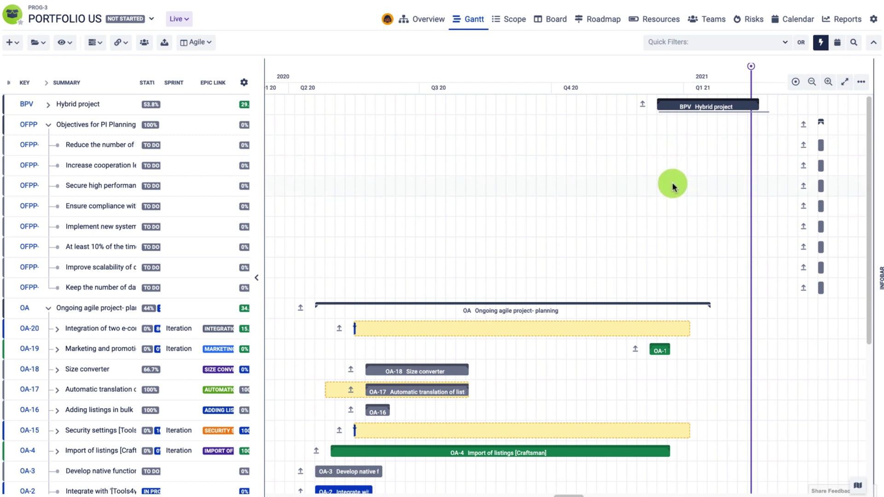
pyautogui.click(47, 307)
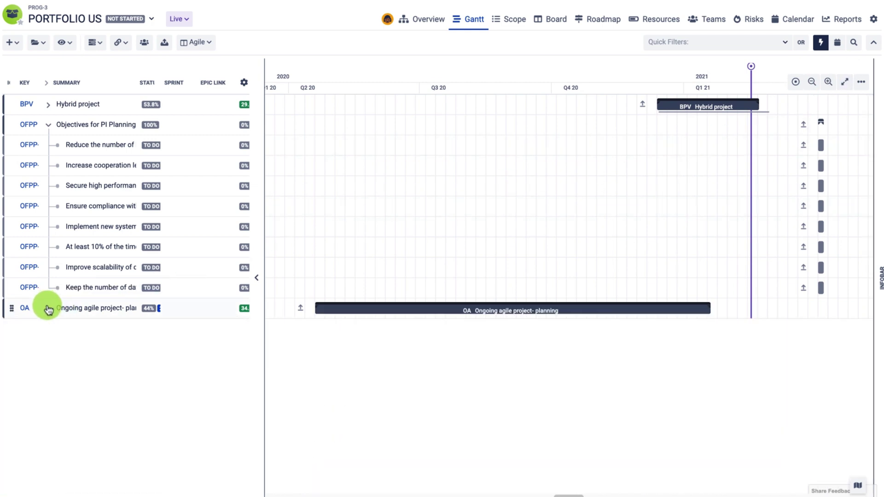
pyautogui.moveTo(48, 307); pyautogui.dragTo(46, 139)
pyautogui.click(48, 123)
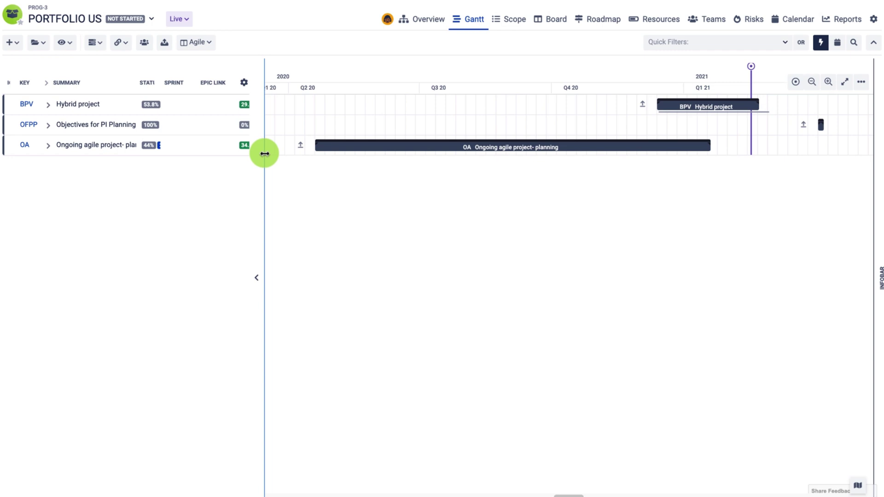
# - Widen the task table, Status column and Icon column to show full summaries and children-status percentages
pyautogui.moveTo(264, 154); pyautogui.dragTo(340, 164)
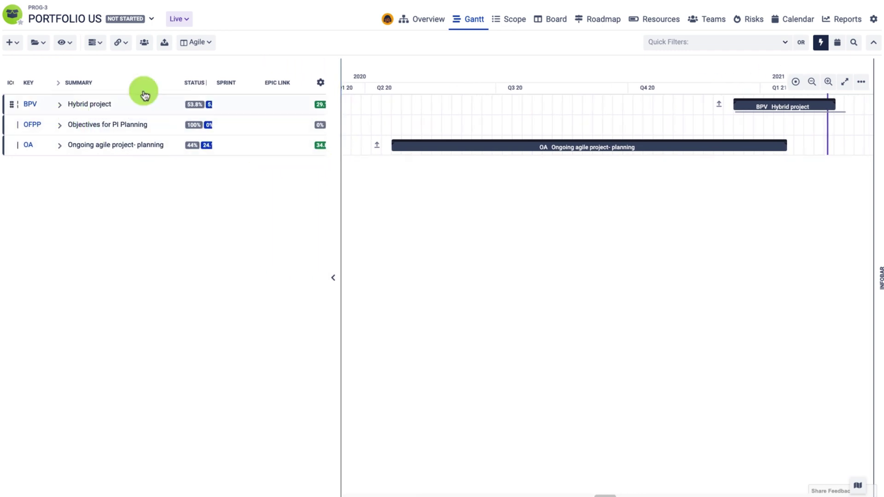
pyautogui.moveTo(348, 109); pyautogui.dragTo(470, 109)
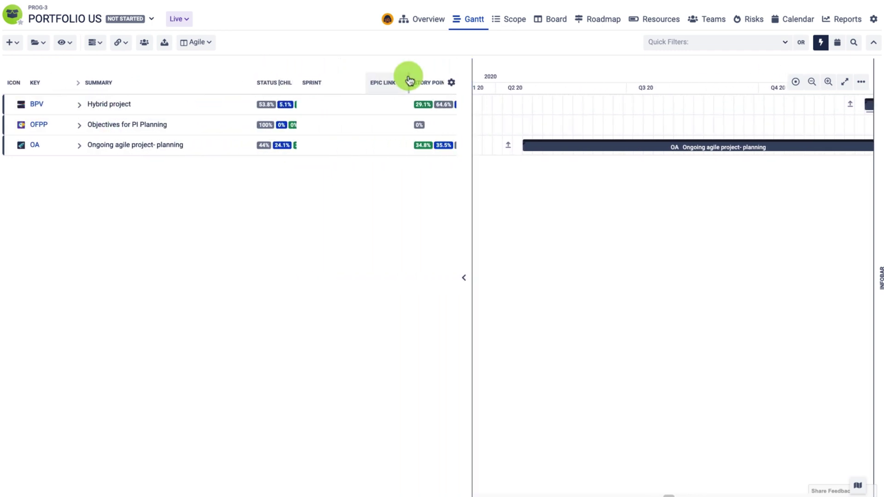
pyautogui.moveTo(328, 83); pyautogui.dragTo(322, 82)
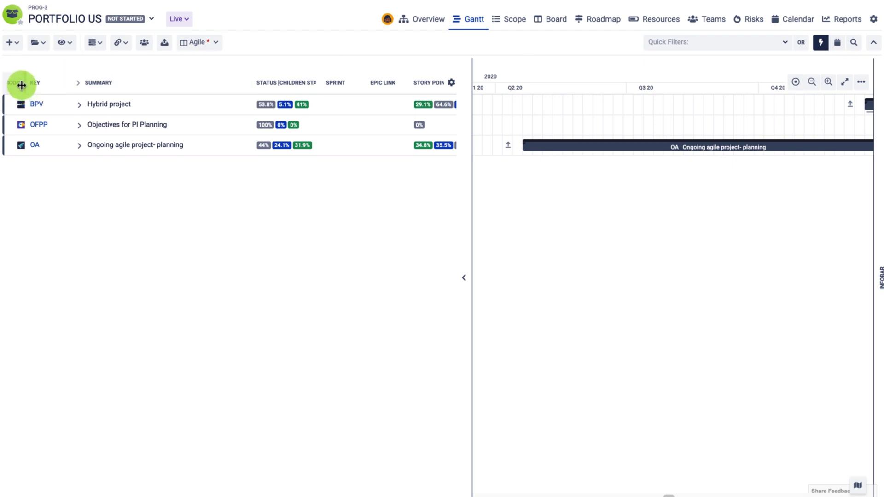
pyautogui.moveTo(28, 84); pyautogui.dragTo(47, 84)
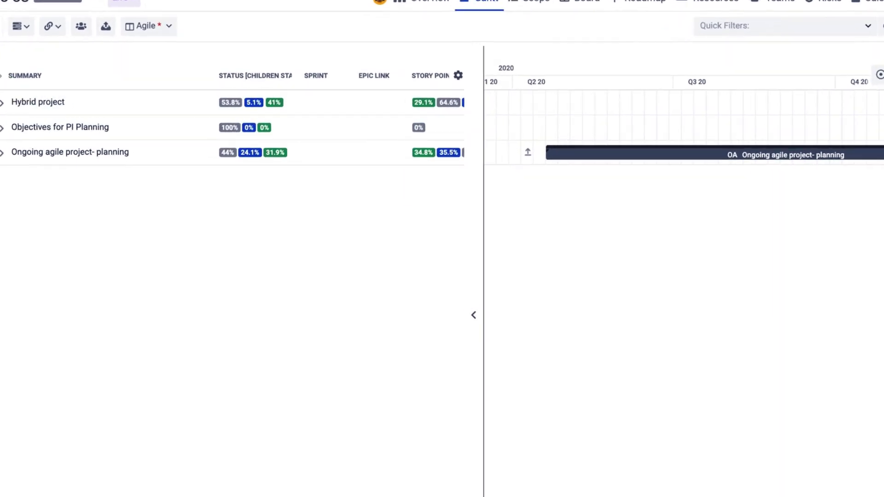
# - Create a basic task named PORTFOLIO
pyautogui.click(3, 21)
pyautogui.click(22, 67)
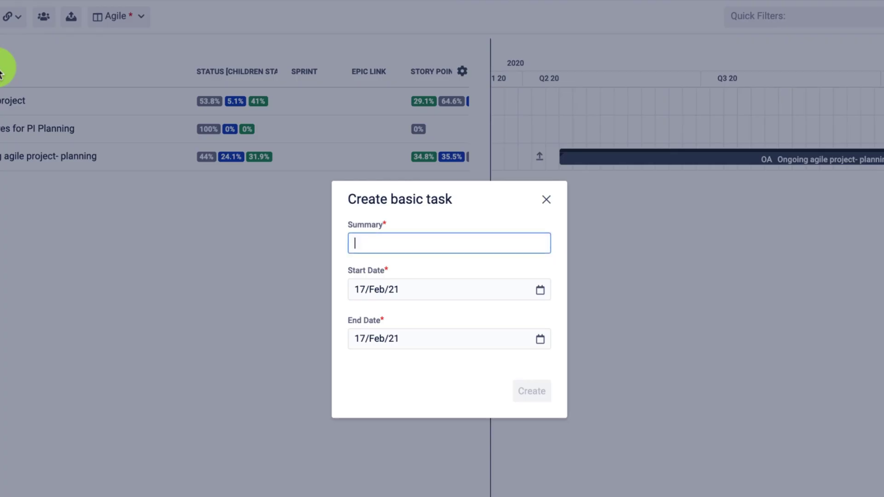
pyautogui.write('PORT')
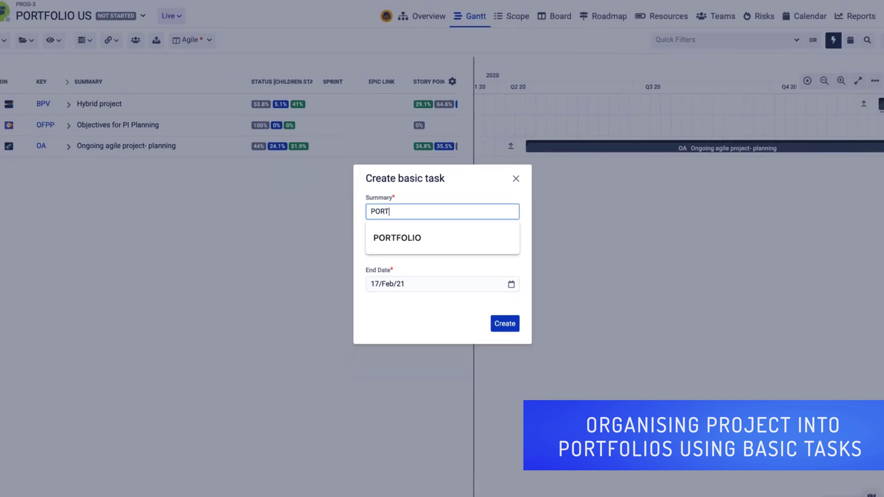
pyautogui.click(400, 235)
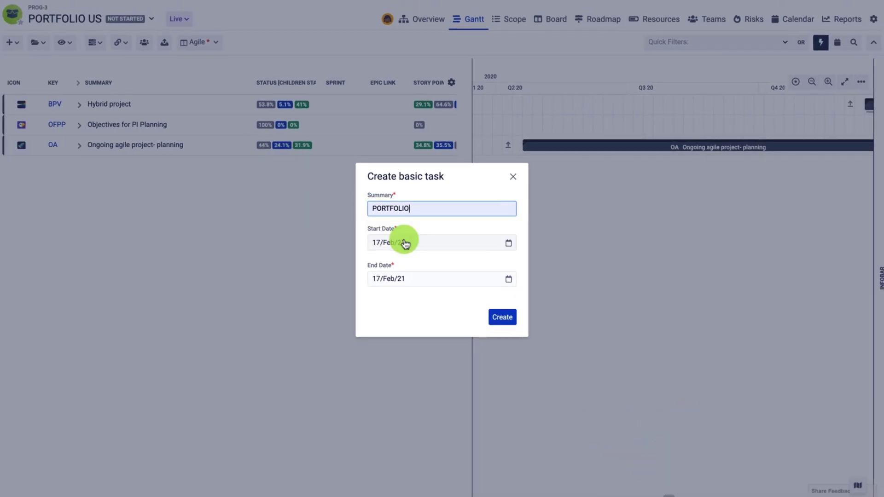
pyautogui.click(502, 317)
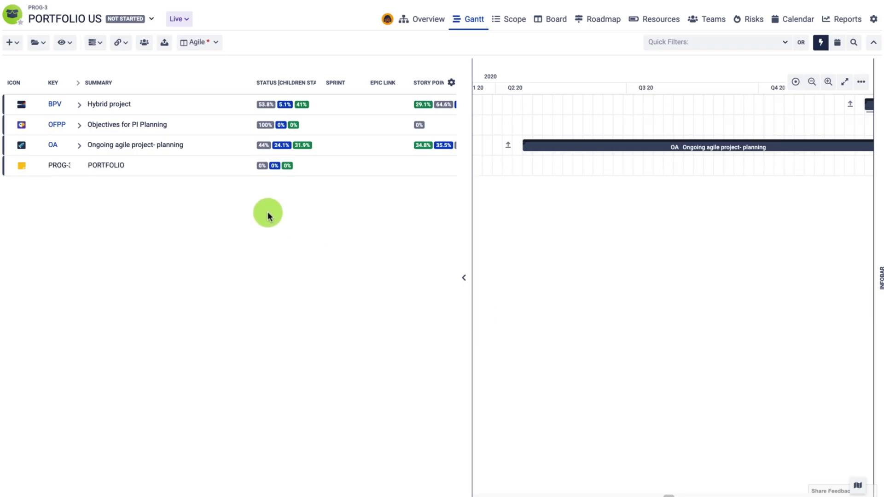
# - Nest Hybrid project, Objectives for PI Planning and Ongoing agile project- planning under PORTFOLIO
pyautogui.click(174, 106)
pyautogui.keyDown('shift'); pyautogui.click(197, 144); pyautogui.keyUp('shift')
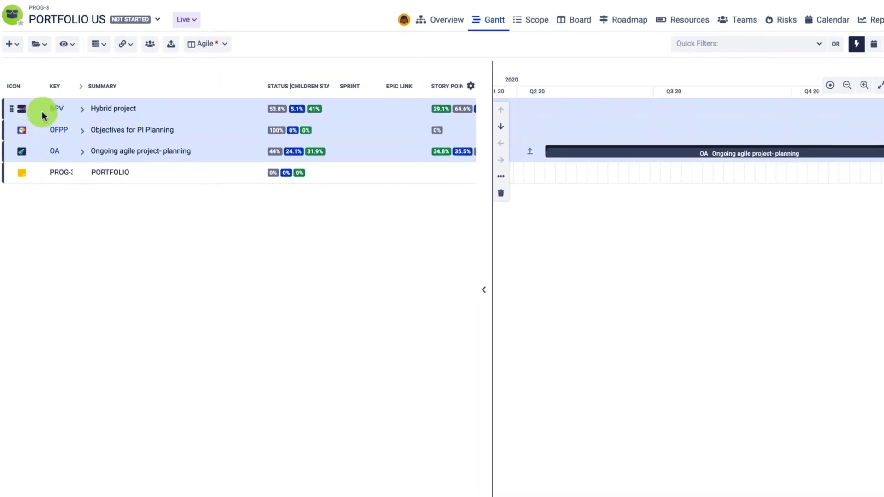
pyautogui.moveTo(9, 131); pyautogui.dragTo(72, 162)
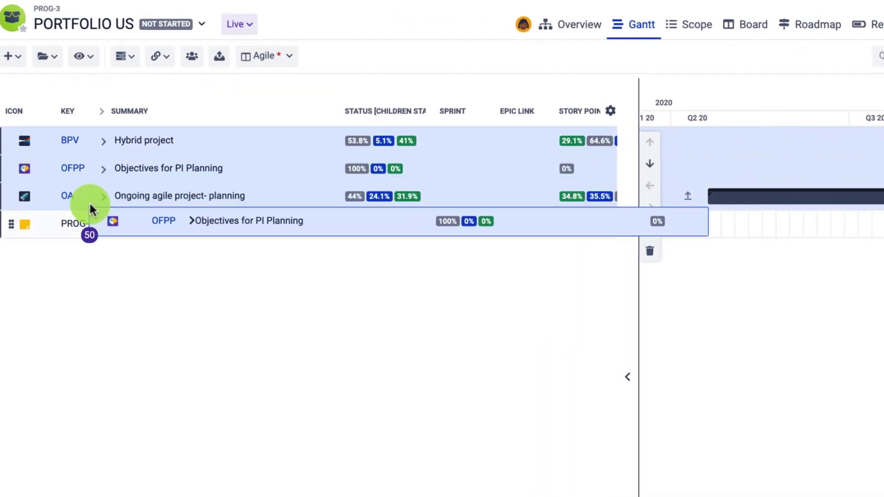
pyautogui.moveTo(91, 209); pyautogui.dragTo(131, 221)
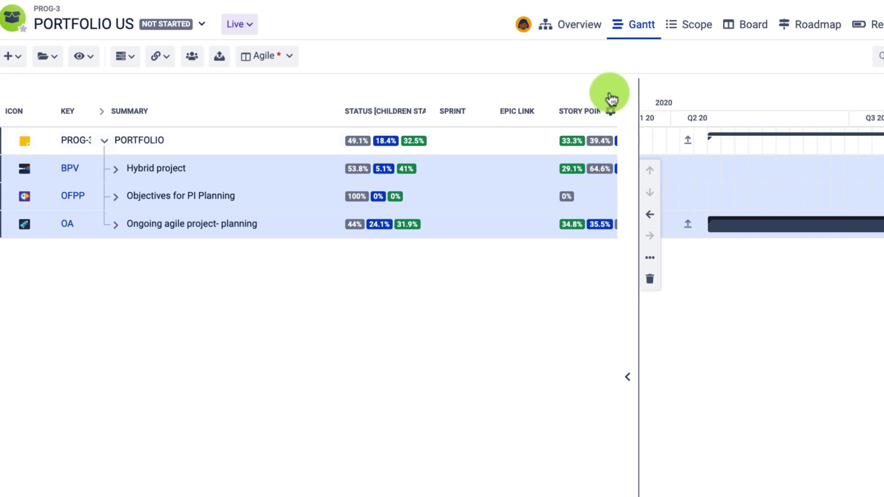
# - Switch the columns to the Time tracking view and bring up the PORTFOLIO US Overview
pyautogui.click(294, 57)
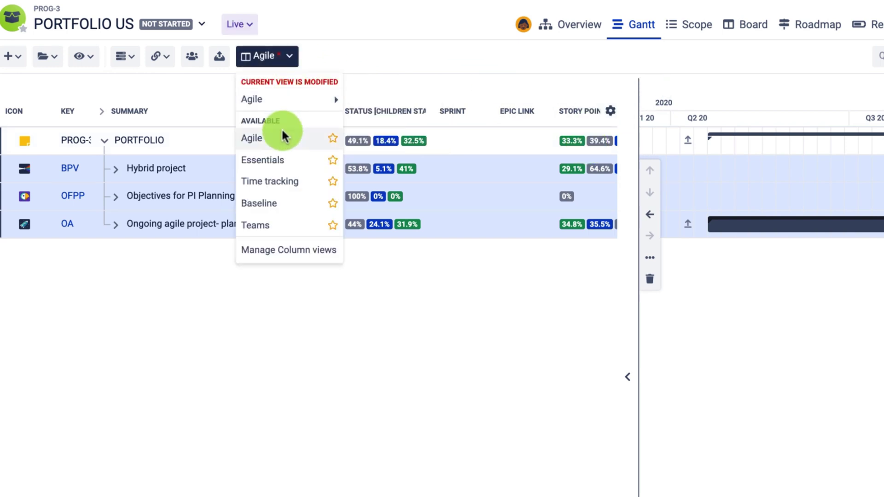
pyautogui.click(268, 180)
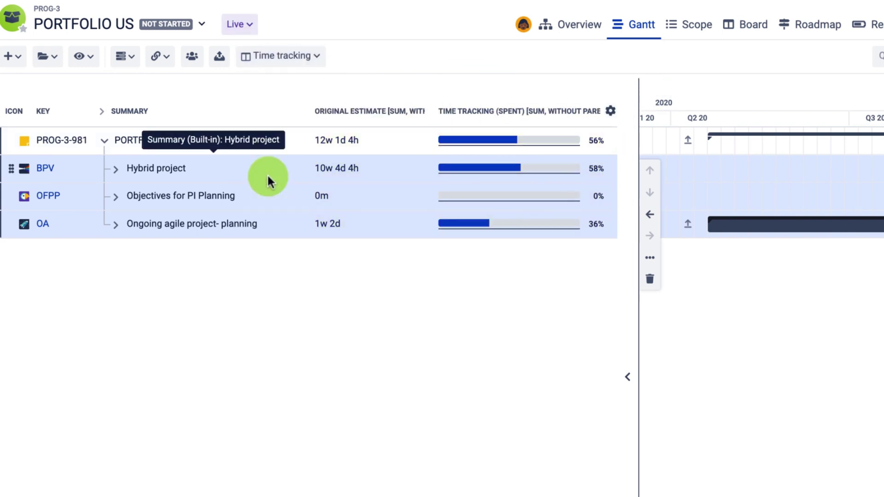
pyautogui.click(316, 59)
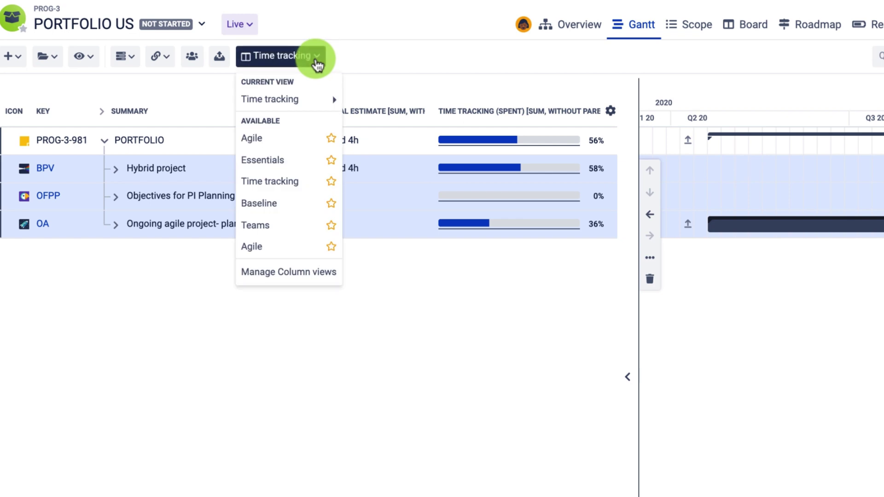
pyautogui.click(198, 286)
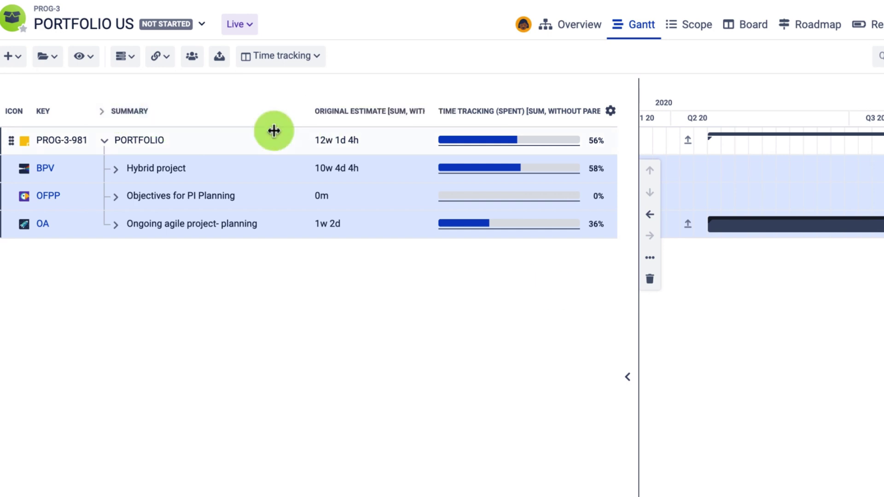
pyautogui.moveTo(273, 130)
pyautogui.mouseDown()
pyautogui.moveTo(112, 114)
pyautogui.moveTo(79, 134)
pyautogui.moveTo(86, 196)
pyautogui.moveTo(169, 161)
pyautogui.moveTo(146, 258)
pyautogui.mouseUp()
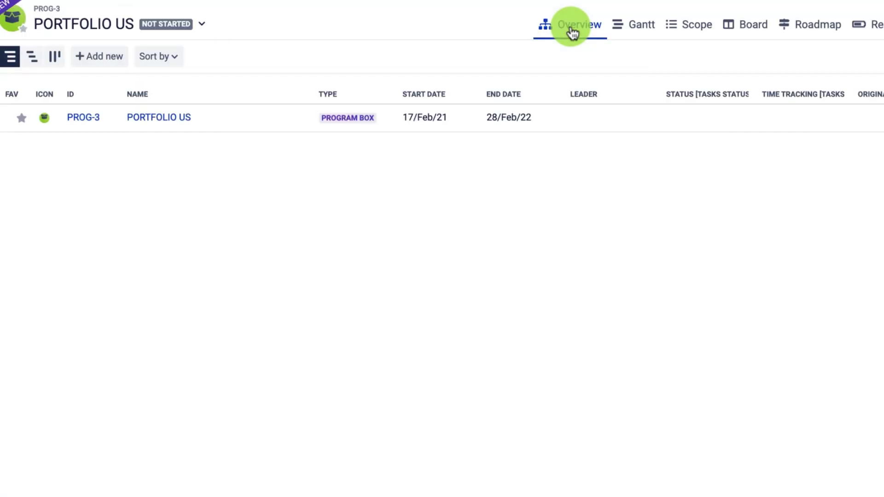
# - Add Program Increment sub-box PROJECT A, ending 31 March 2021, under PORTFOLIO US
pyautogui.click(132, 134)
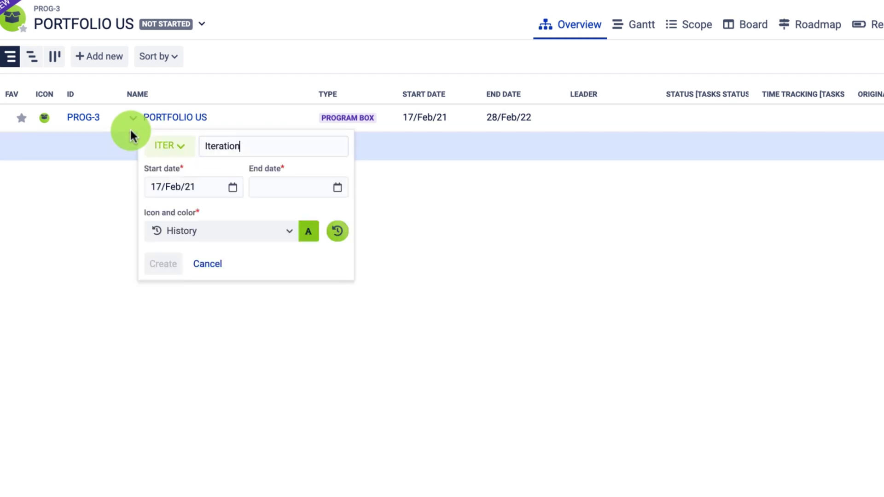
pyautogui.click(180, 146)
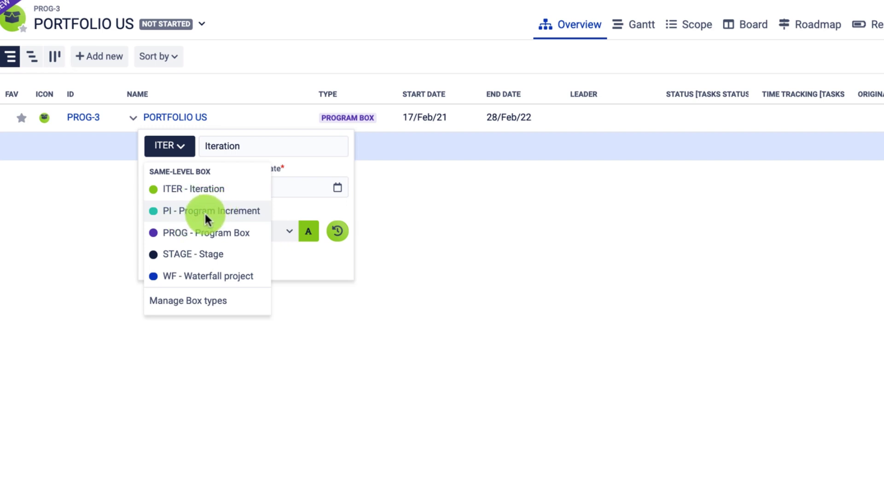
pyautogui.click(204, 212)
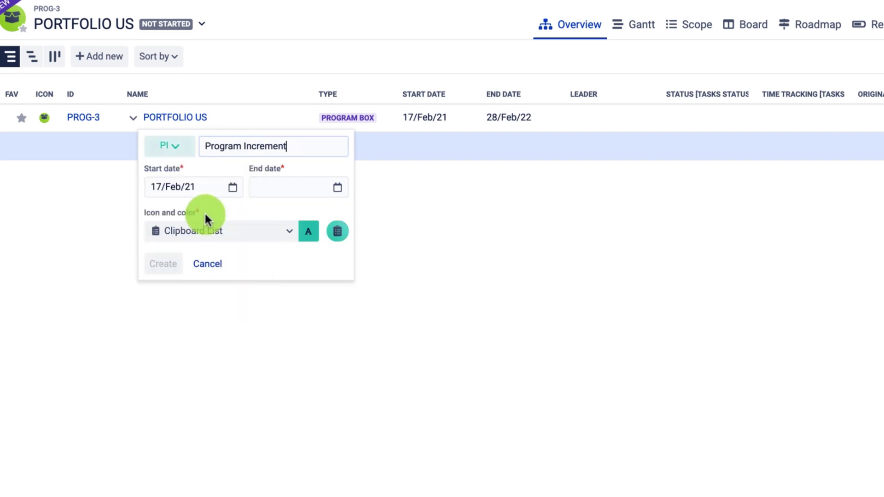
pyautogui.click(292, 146)
pyautogui.moveTo(292, 146); pyautogui.dragTo(208, 147)
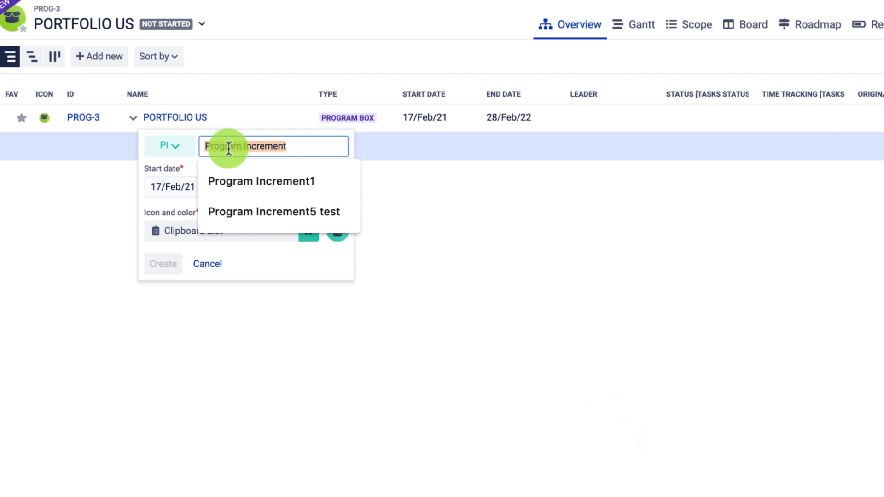
pyautogui.write('P')
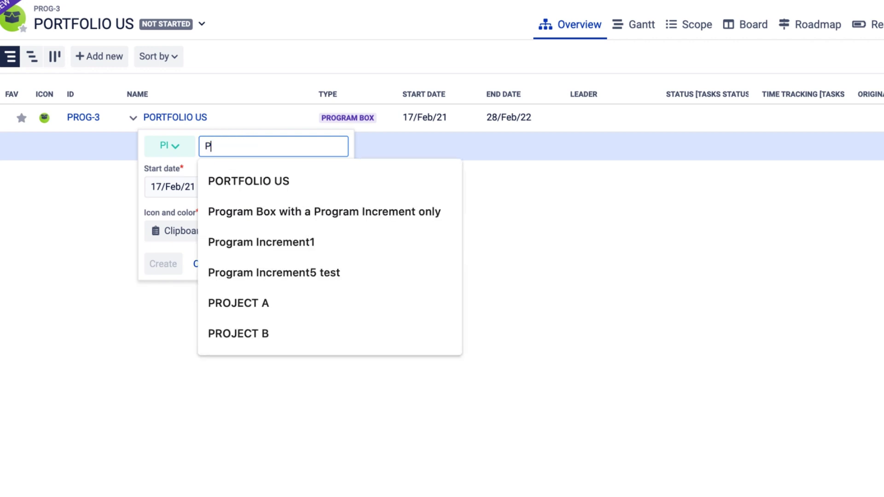
pyautogui.write('R')
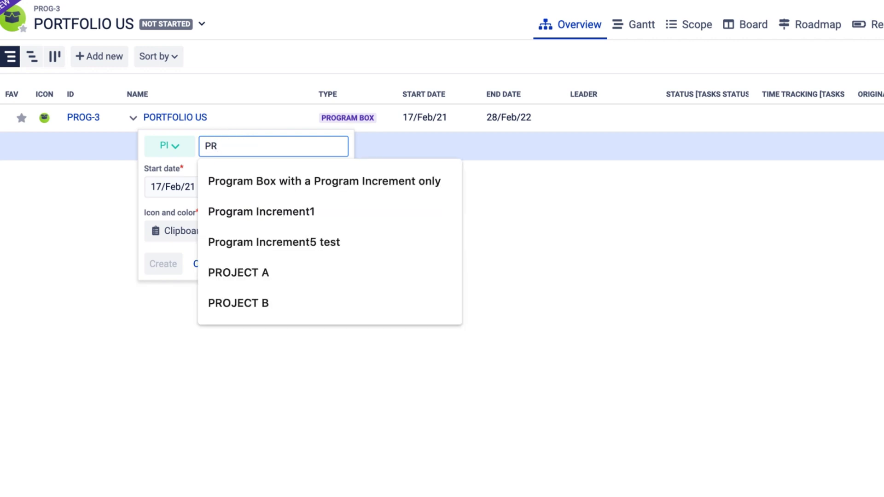
pyautogui.click(254, 267)
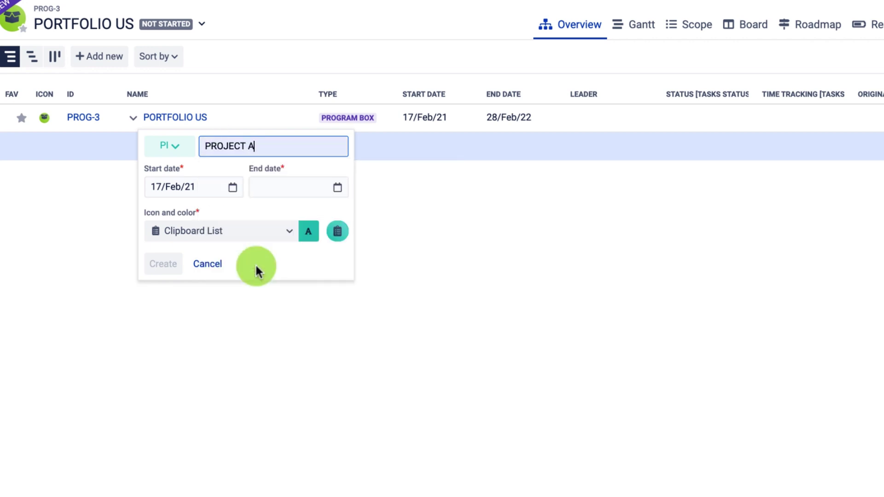
pyautogui.click(327, 199)
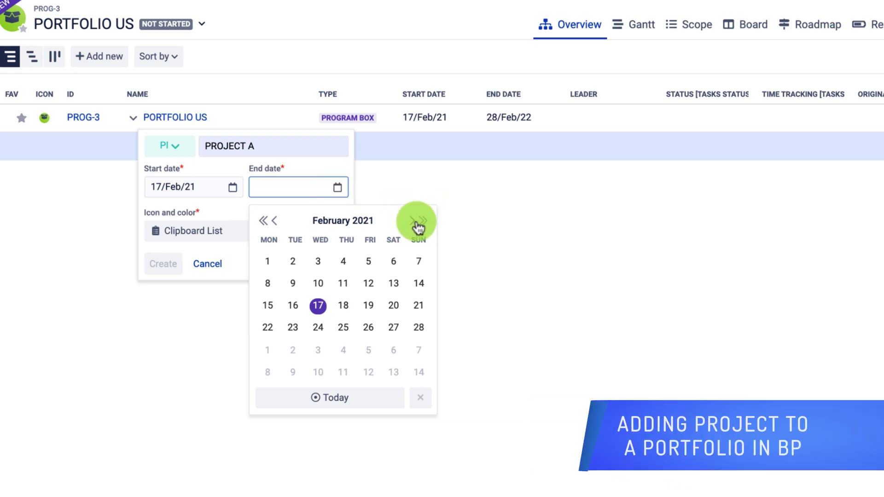
pyautogui.click(411, 226)
pyautogui.click(317, 350)
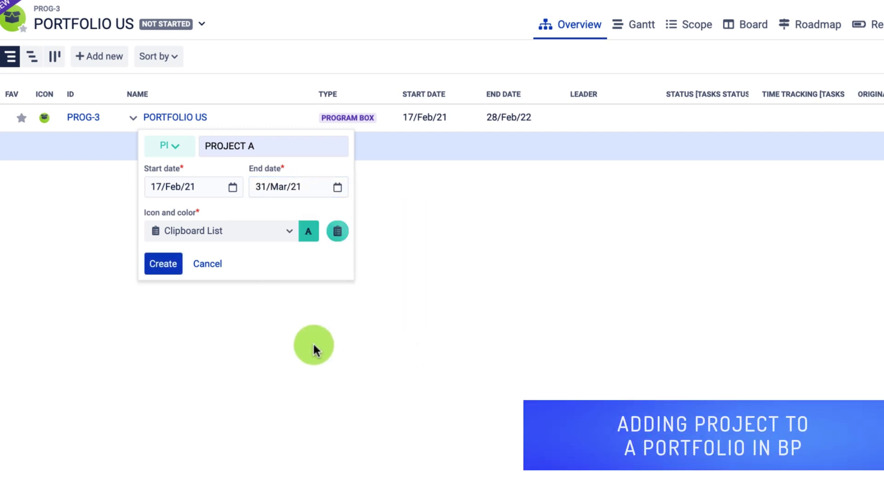
pyautogui.click(156, 266)
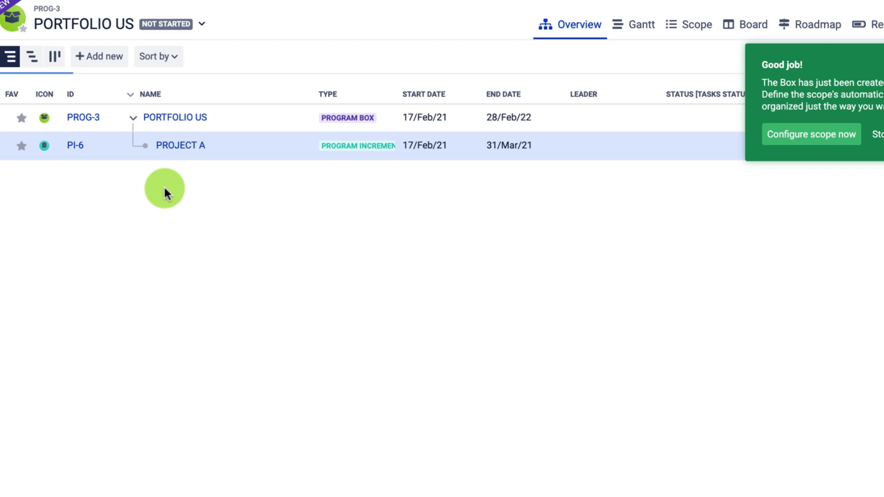
# - Add the following Program Increment sub-box named PROJECT B
pyautogui.click(168, 158)
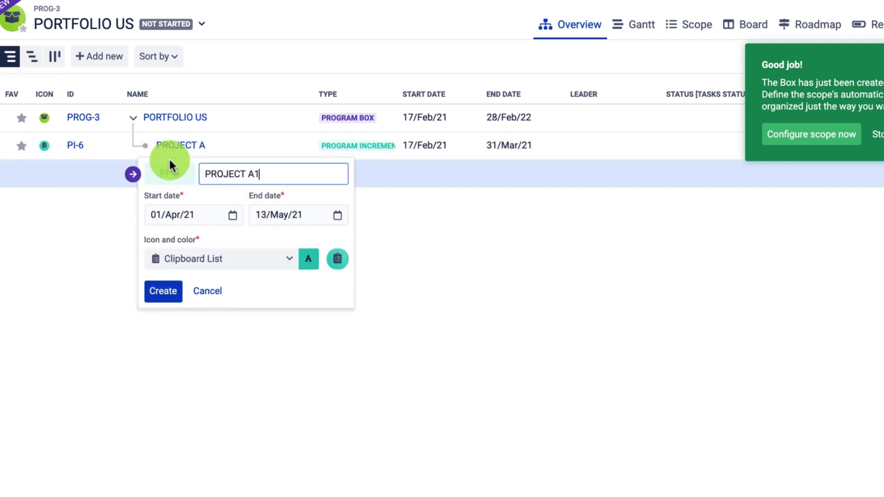
pyautogui.press('BackSpace')
pyautogui.press('BackSpace')
pyautogui.press('BackSpace')
pyautogui.write('B')
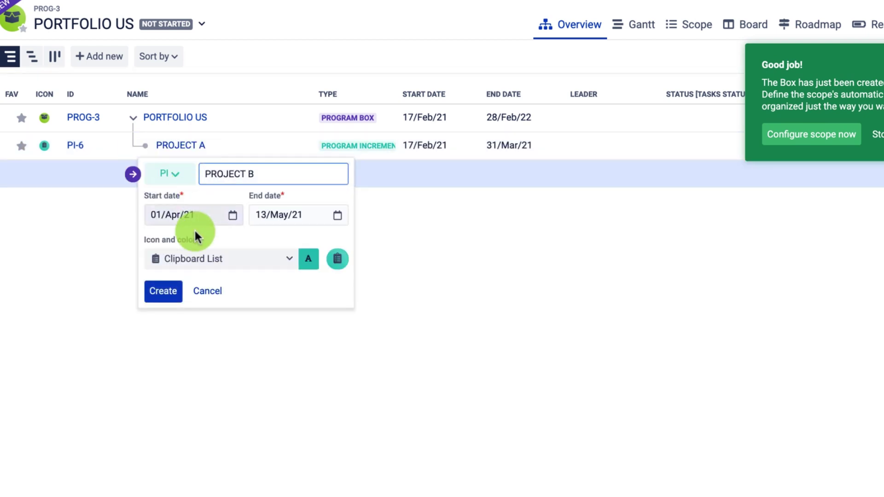
pyautogui.click(170, 291)
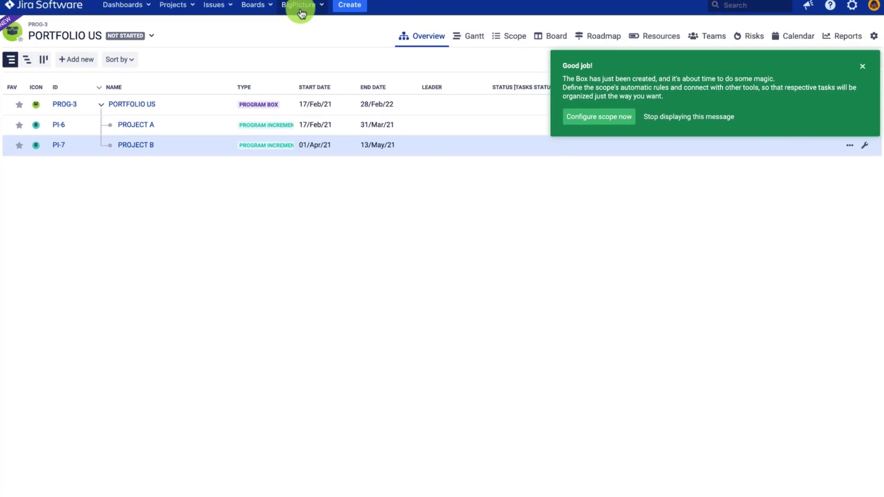
# - In Administration > Box types, rename Program Increment to 'Project / Product' and save
pyautogui.click(301, 12)
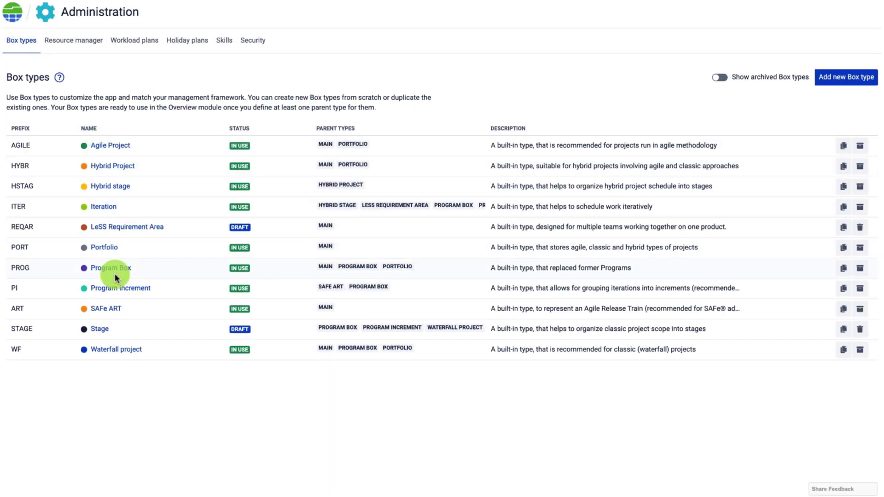
pyautogui.click(110, 287)
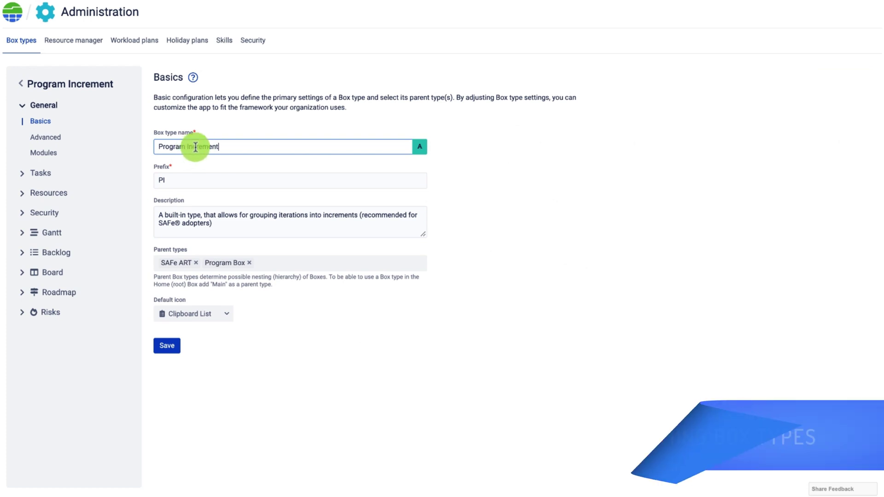
pyautogui.moveTo(232, 146); pyautogui.dragTo(154, 147)
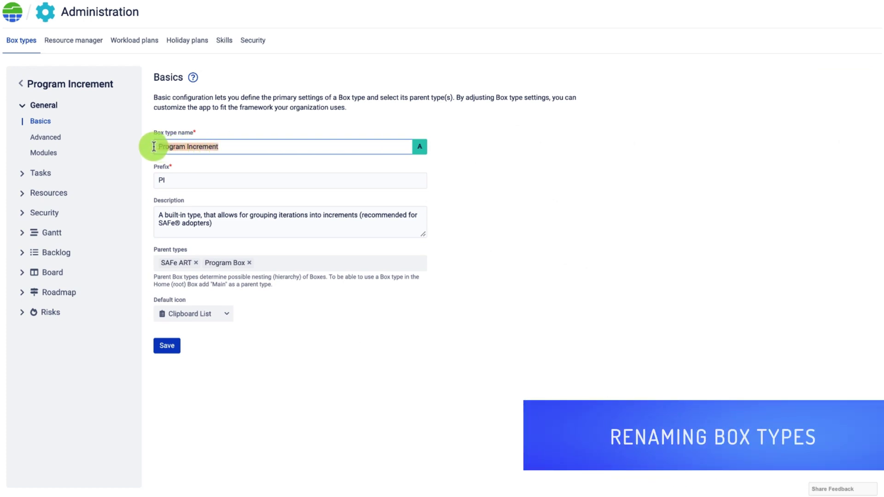
pyautogui.write('P')
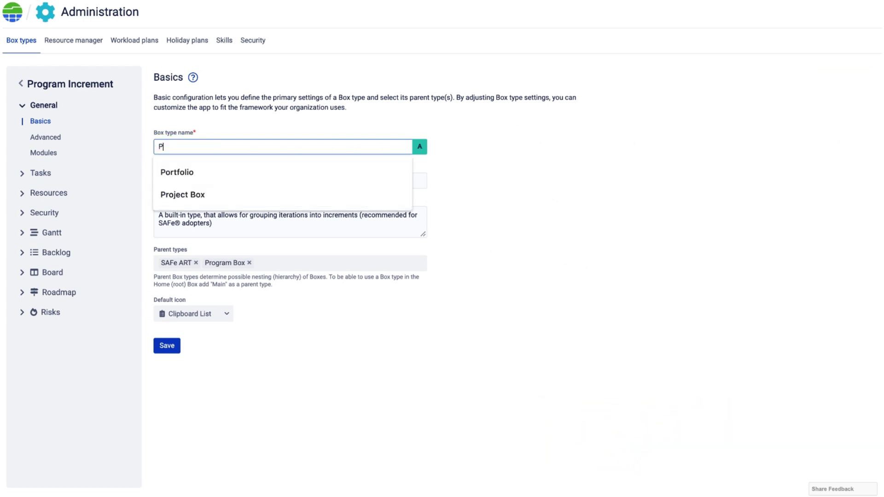
pyautogui.write('roject')
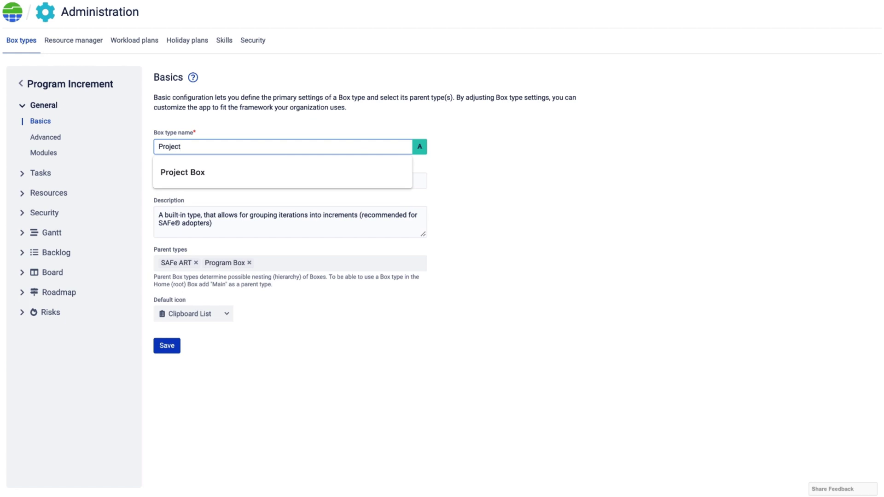
pyautogui.write(' / Produc')
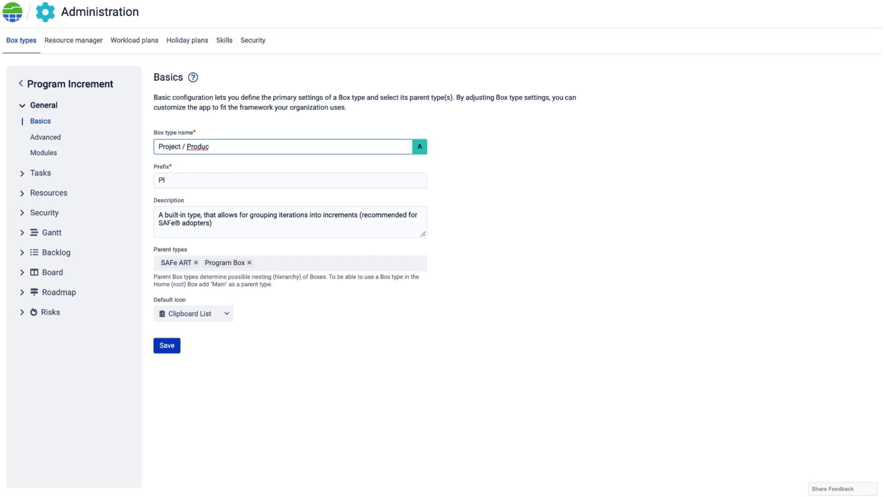
pyautogui.write('t')
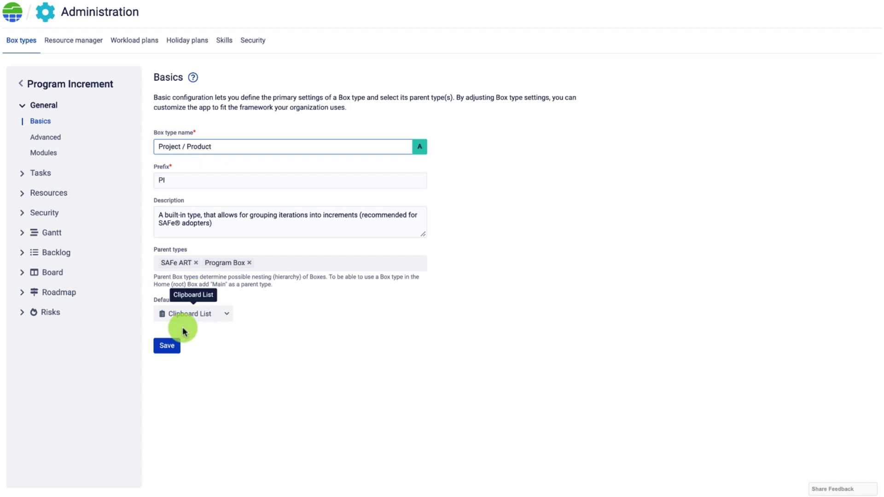
pyautogui.click(173, 344)
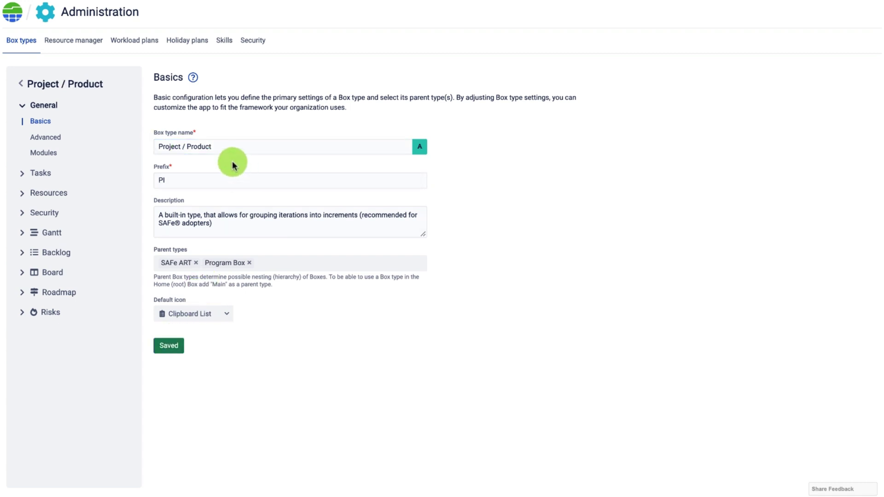
pyautogui.scroll(1, 305, 5)
pyautogui.click(306, 5)
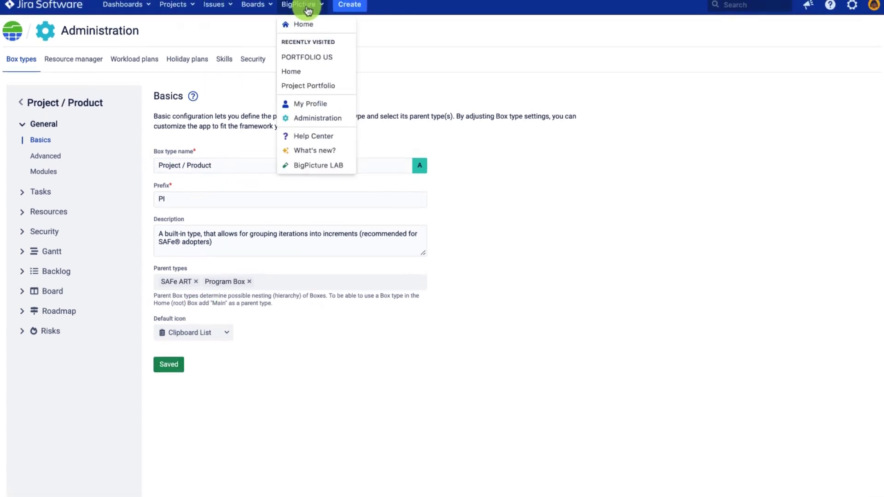
# - Return to PORTFOLIO US from the recently visited list, where PROJECT A and PROJECT B show type Project / Product
pyautogui.click(307, 56)
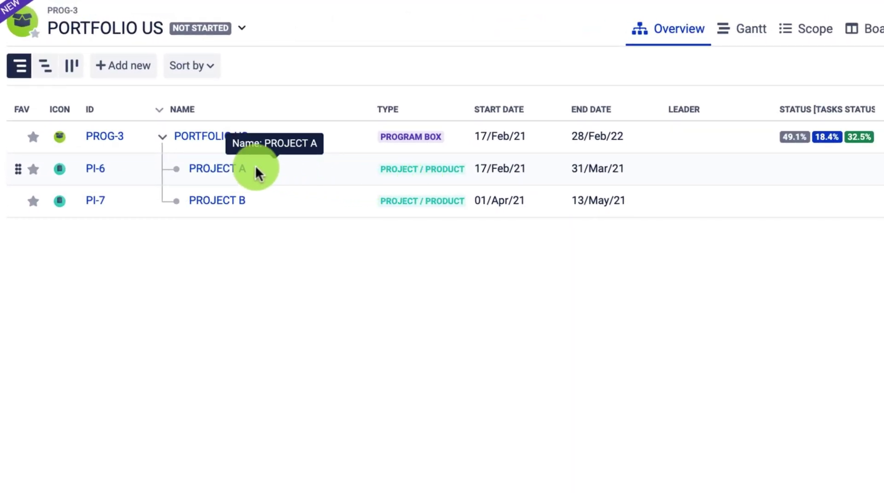
pyautogui.moveTo(227, 167); pyautogui.dragTo(192, 167)
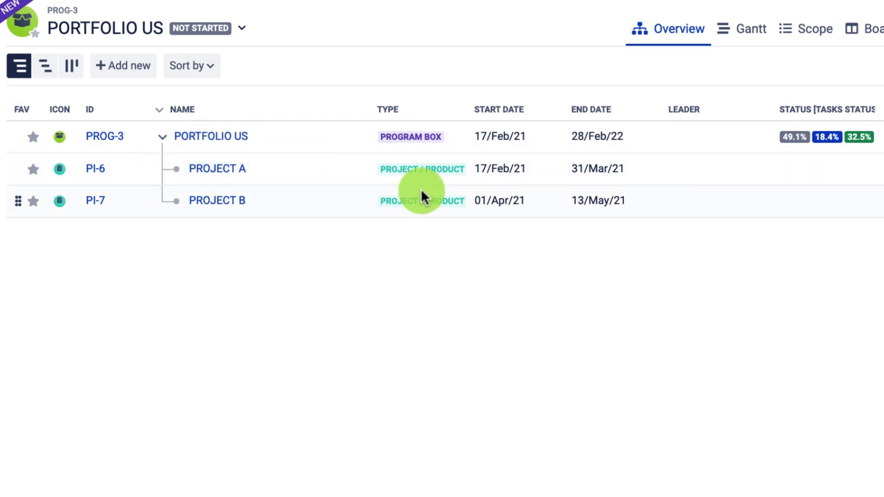
pyautogui.moveTo(308, 172); pyautogui.dragTo(380, 191)
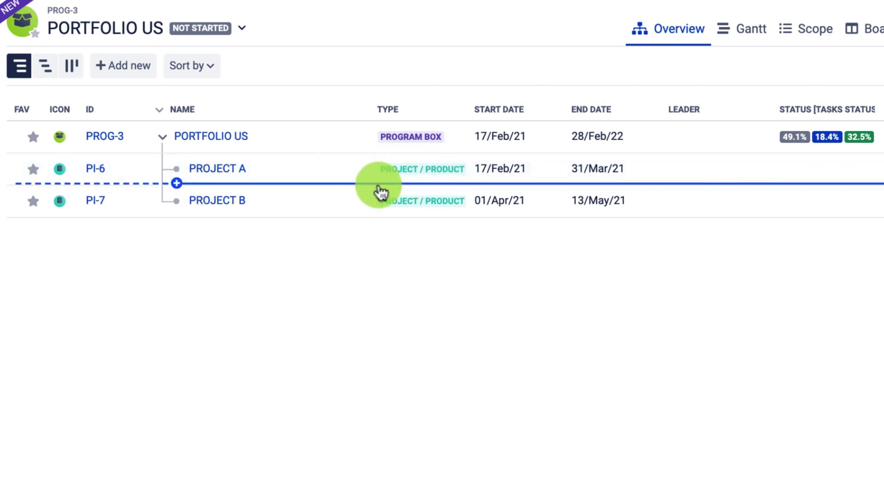
pyautogui.moveTo(381, 191); pyautogui.dragTo(375, 189)
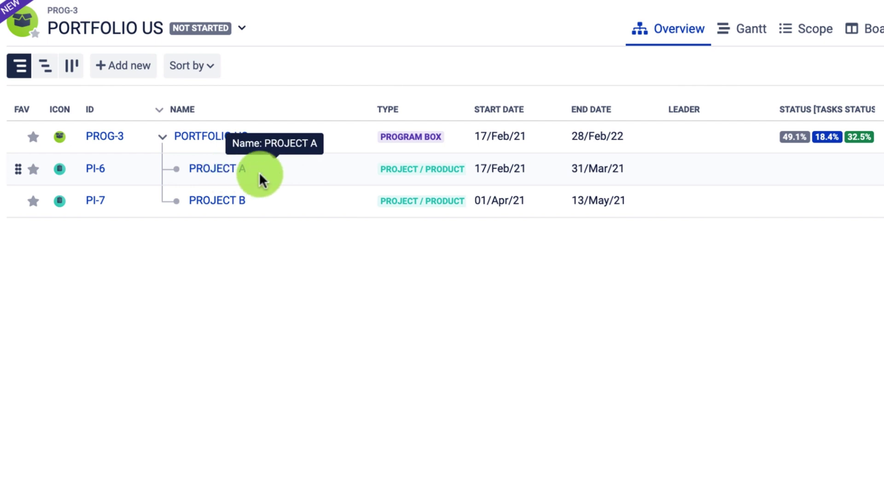
pyautogui.moveTo(429, 175); pyautogui.dragTo(371, 184)
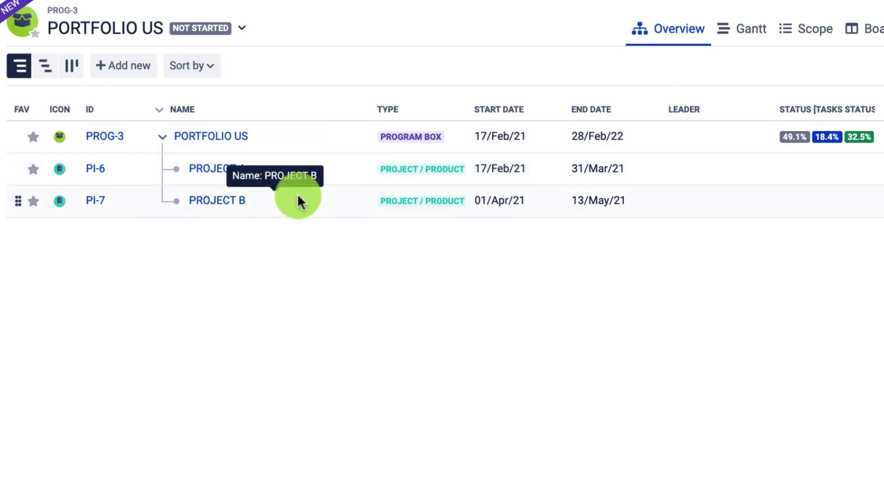
pyautogui.moveTo(836, 172); pyautogui.dragTo(788, 161)
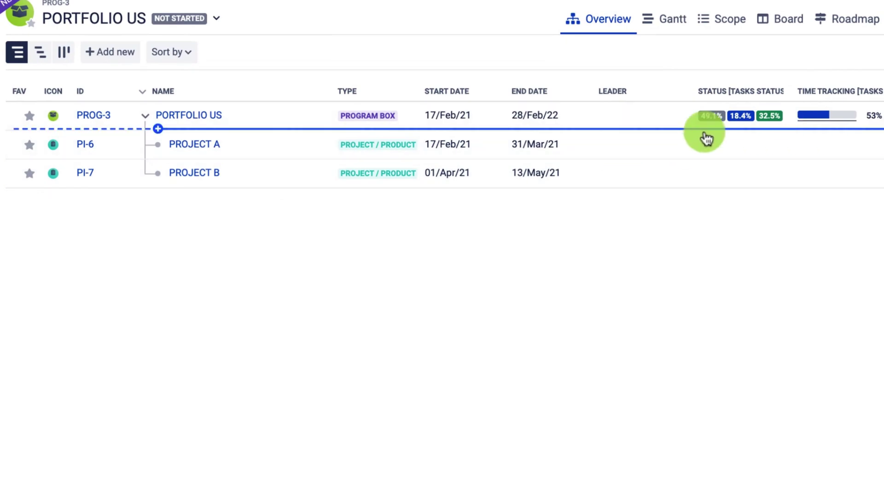
pyautogui.moveTo(707, 138); pyautogui.dragTo(426, 142)
# - Configure PORTFOLIO US and view its Tasks scope definition with the unsynchronized PROJECT A and PROJECT B rules
pyautogui.rightClick(311, 116)
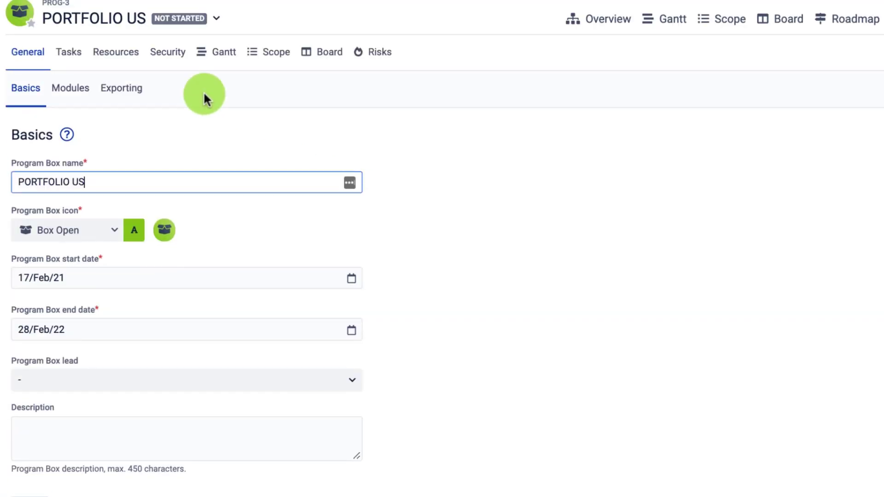
pyautogui.click(65, 56)
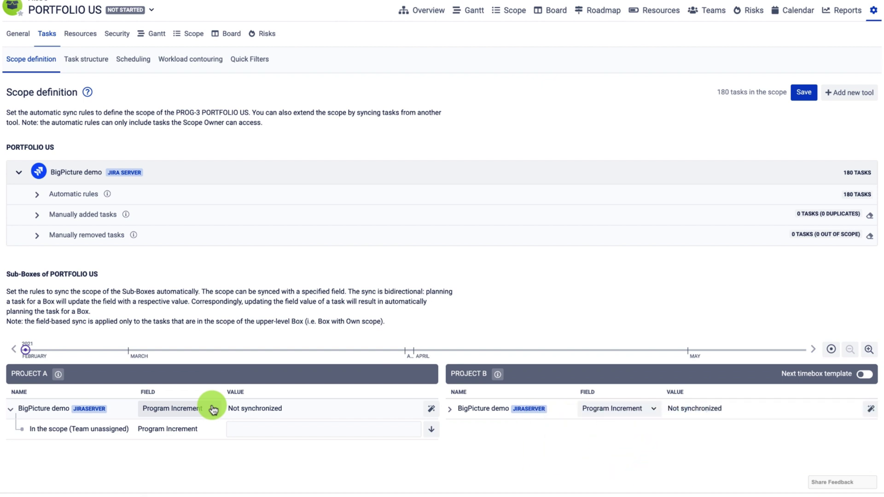
# - Expand Automatic rules and set PROJECT A's sub-box sync field to Program Increment
pyautogui.click(35, 197)
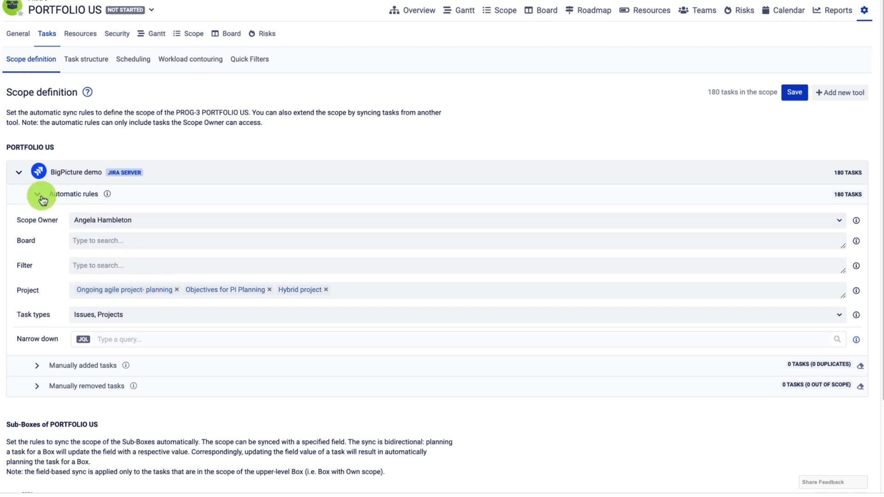
pyautogui.scroll(-3, 148, 322)
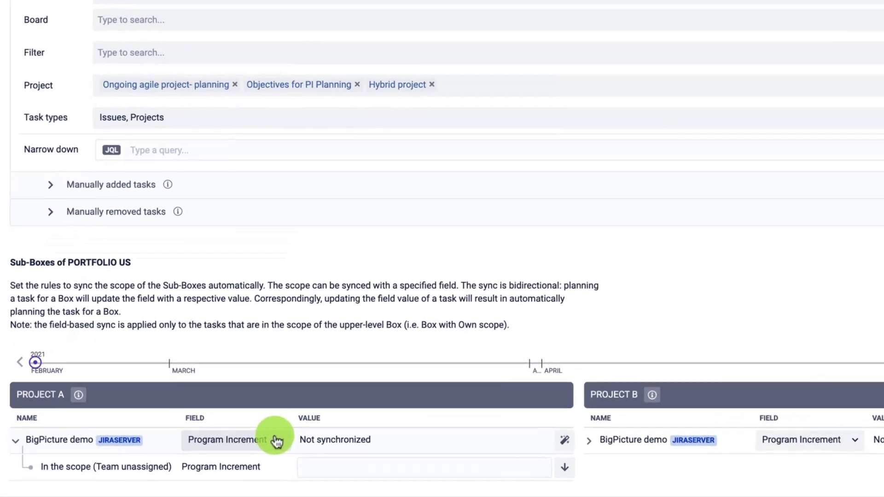
pyautogui.click(206, 450)
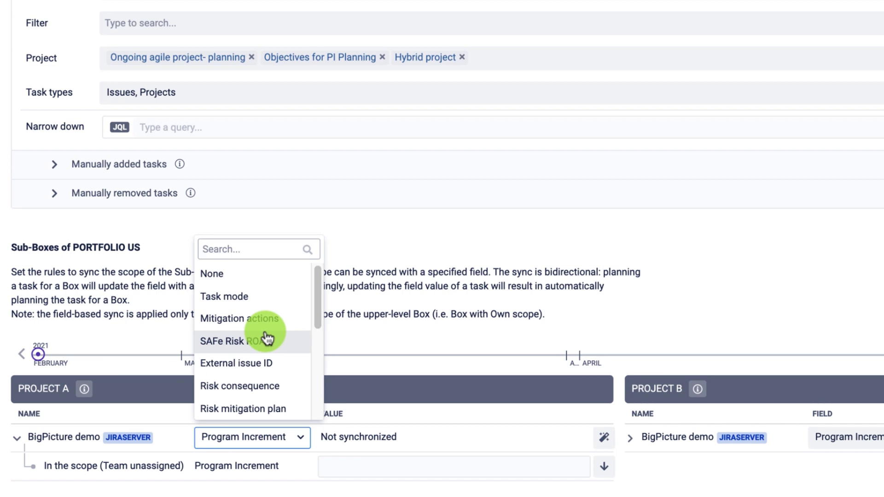
pyautogui.scroll(-5, 267, 338)
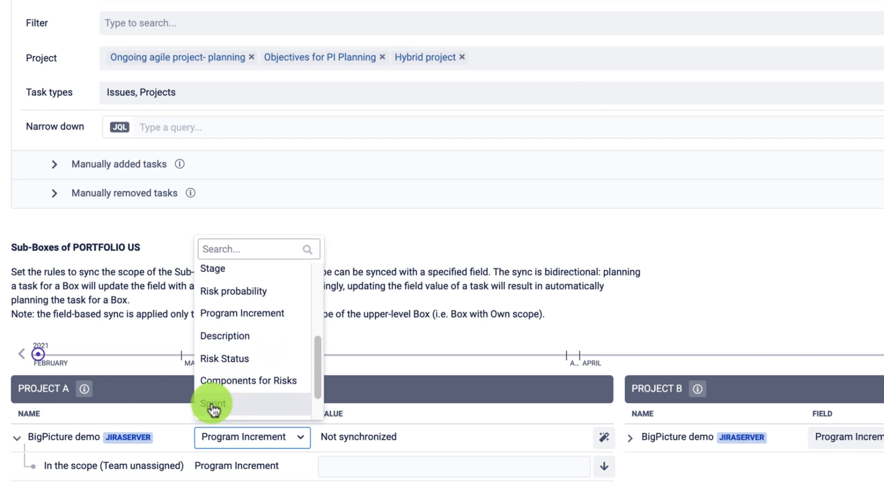
pyautogui.scroll(3, 247, 346)
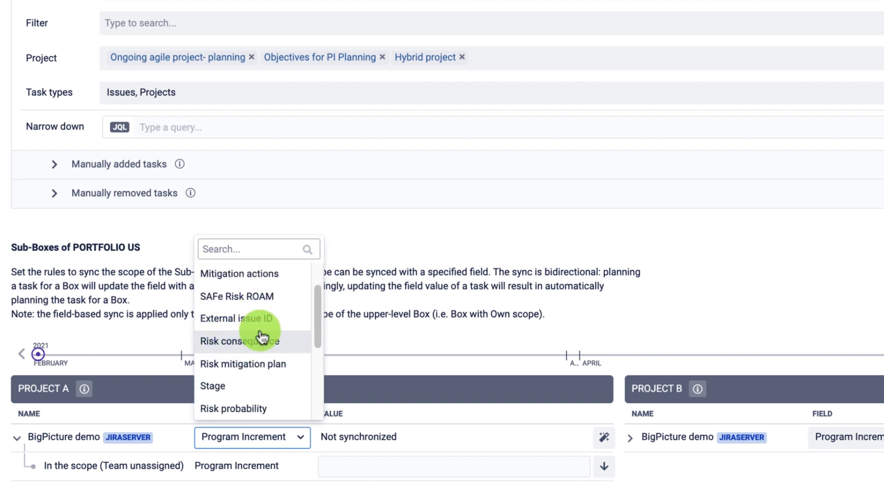
pyautogui.scroll(2, 260, 290)
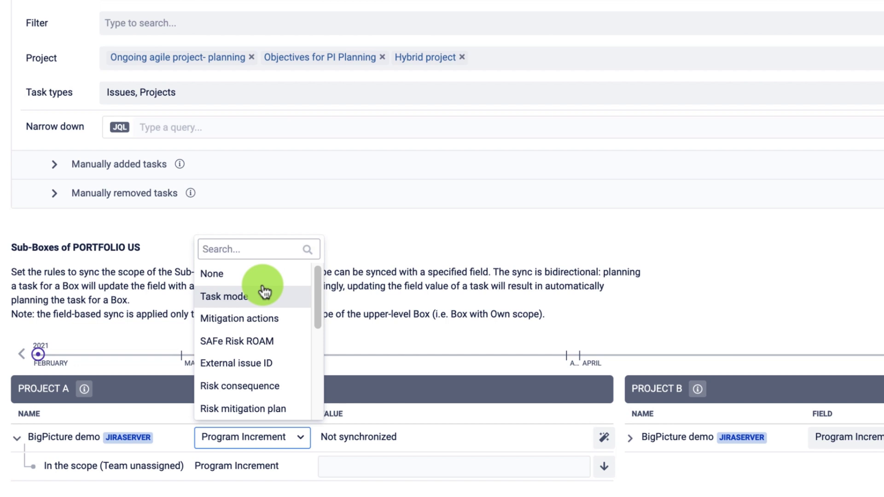
pyautogui.scroll(-5, 244, 339)
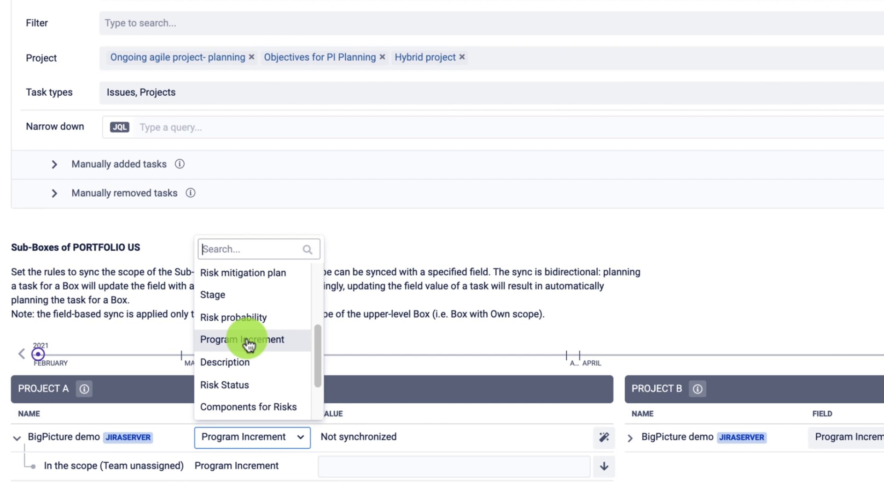
pyautogui.click(248, 343)
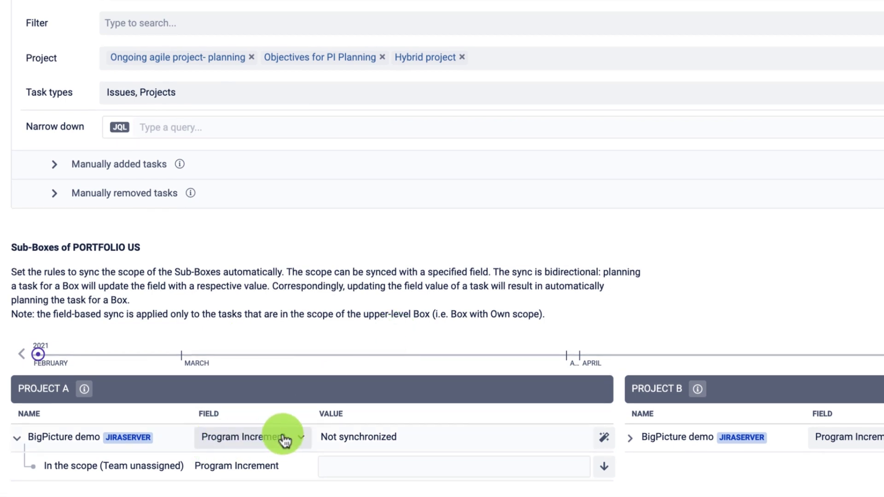
# - Set the PROJECT A sub-box rule's Program Increment value to 'Project A'
pyautogui.click(358, 468)
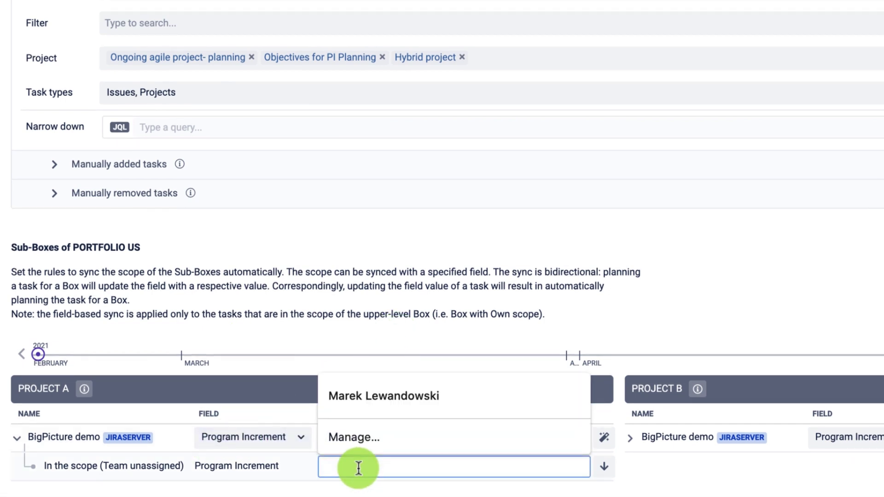
pyautogui.write('Pro')
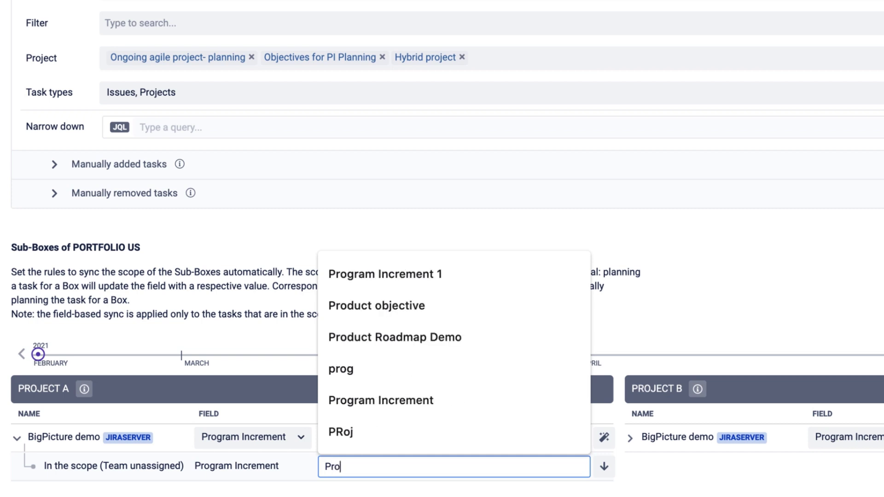
pyautogui.write('ject A')
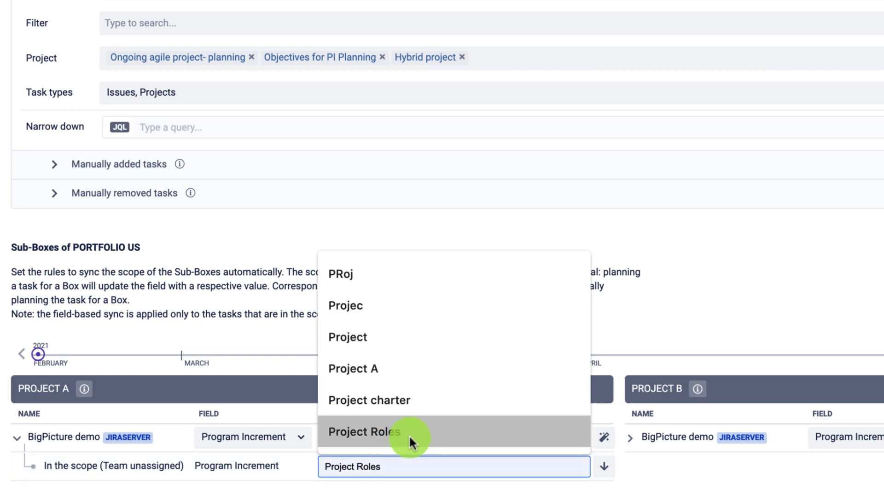
pyautogui.click(385, 377)
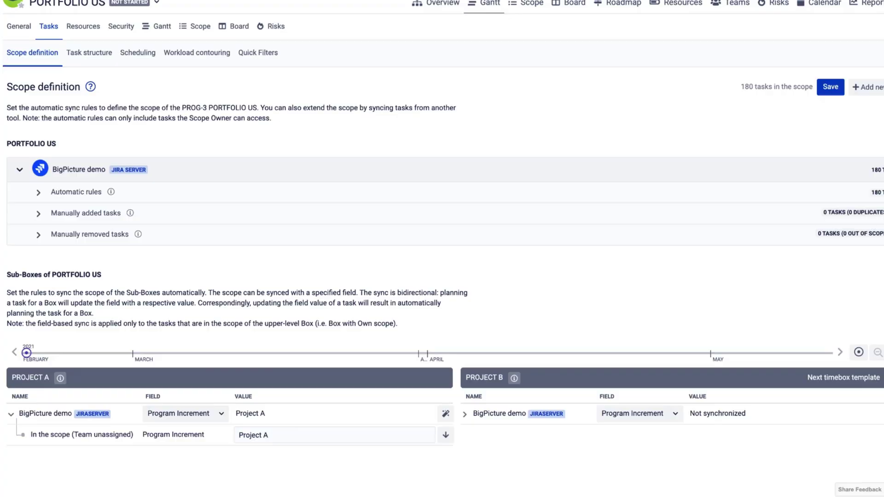
# - Back on the PORTFOLIO US Gantt, expand Size converter and widen the task table
pyautogui.click(476, 17)
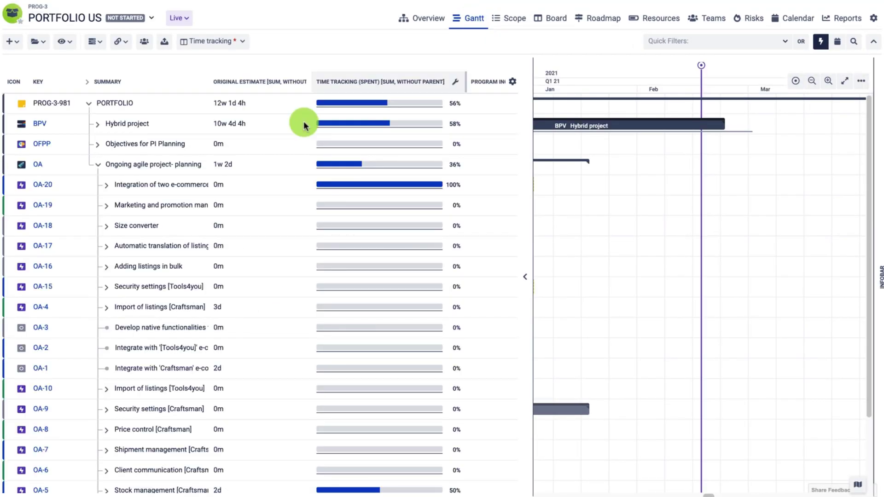
pyautogui.click(107, 227)
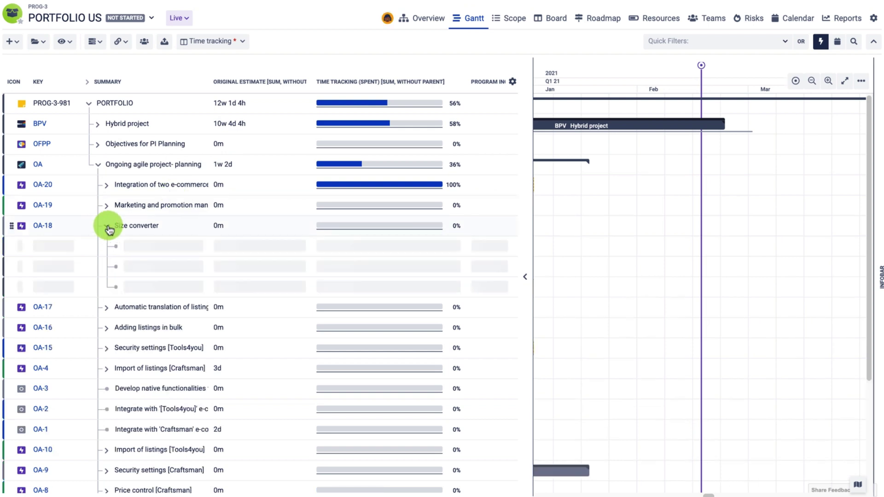
pyautogui.click(486, 243)
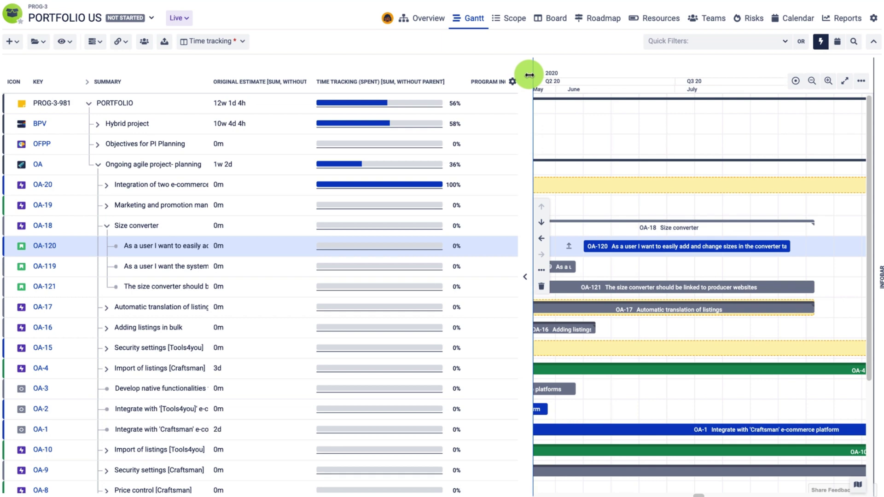
pyautogui.moveTo(529, 78); pyautogui.dragTo(574, 77)
pyautogui.moveTo(490, 83); pyautogui.dragTo(463, 83)
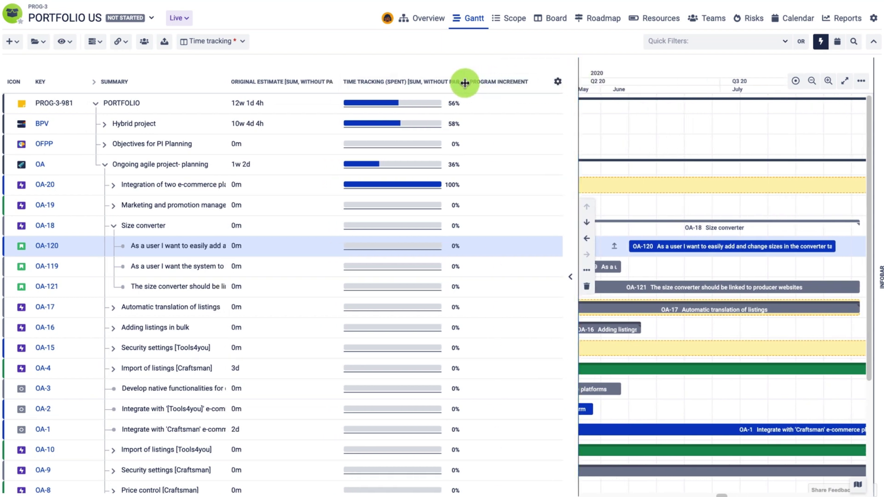
# - Set story OA-120's Program Increment to Project A
pyautogui.click(496, 244)
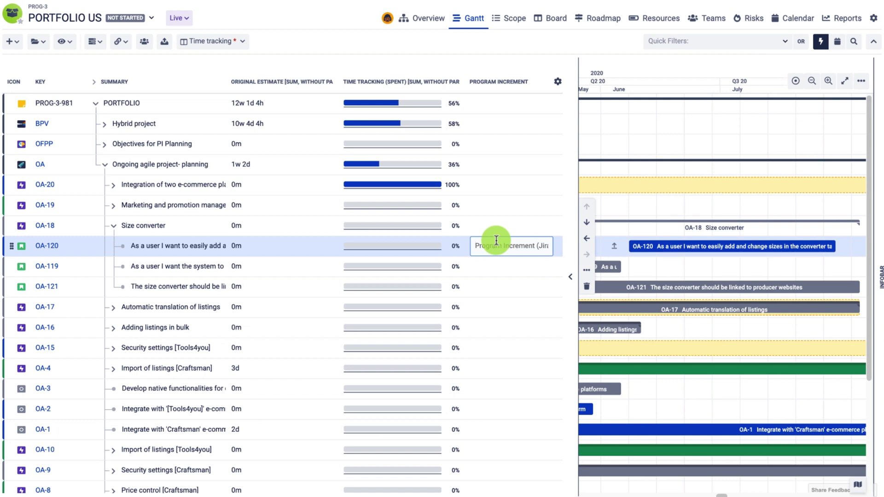
pyautogui.write('Pr')
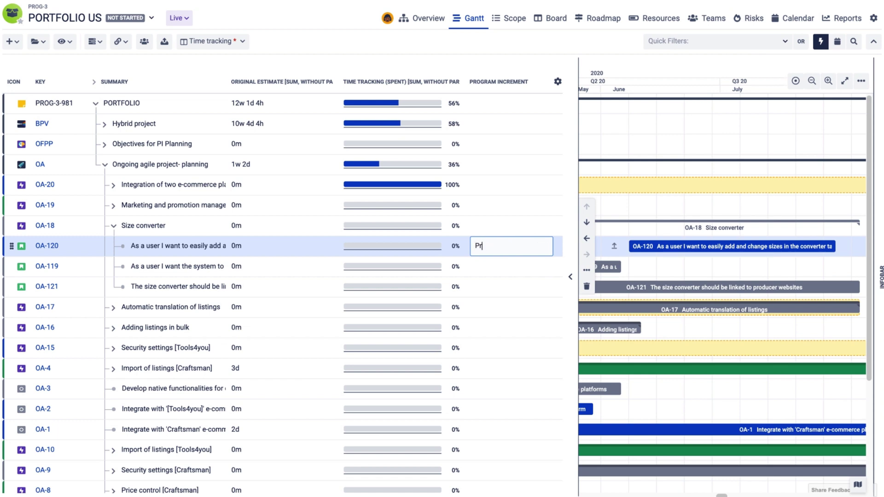
pyautogui.write('oject A')
pyautogui.press('Return')
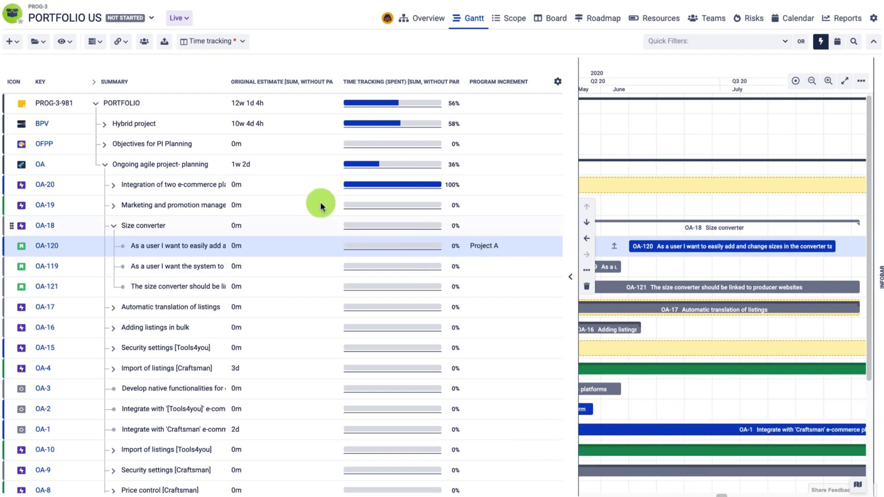
# - Switch to the PI-6 PROJECT A box and fit its Gantt timeline to scale
pyautogui.click(151, 26)
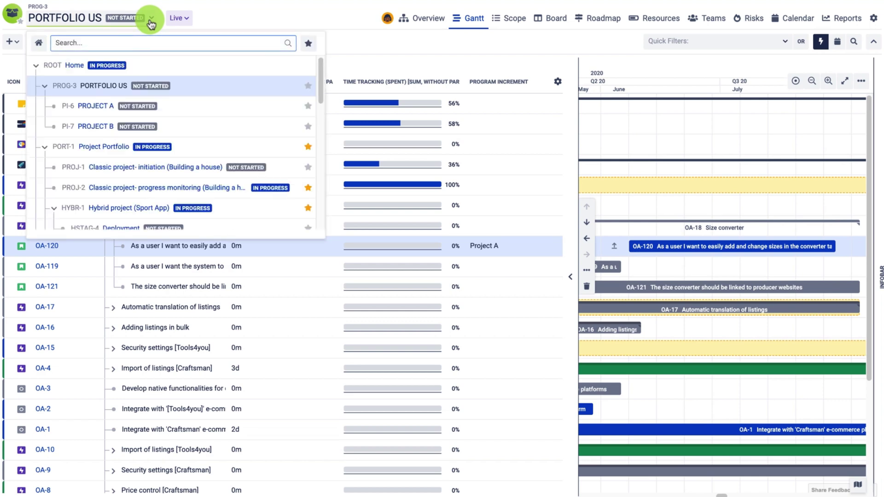
pyautogui.click(98, 106)
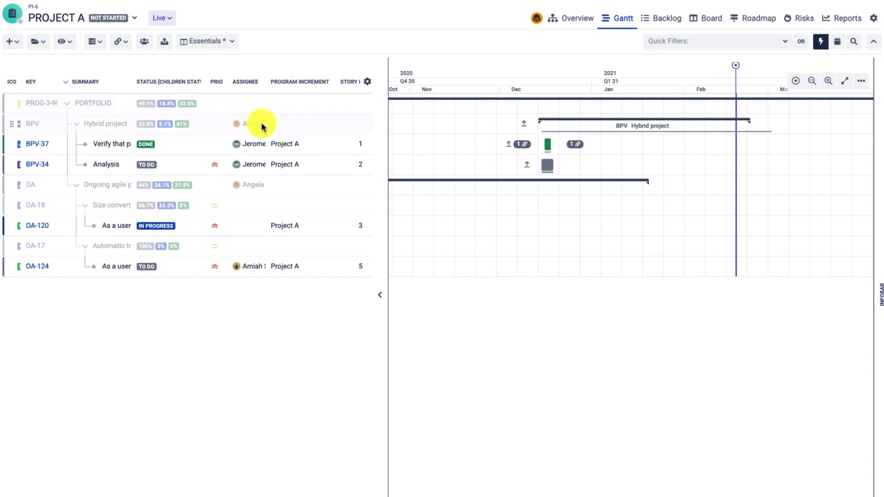
pyautogui.click(843, 81)
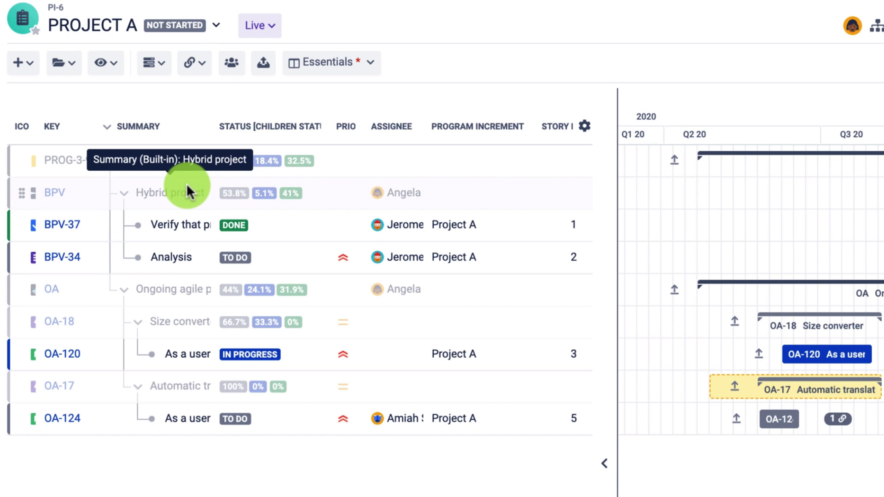
pyautogui.click(216, 25)
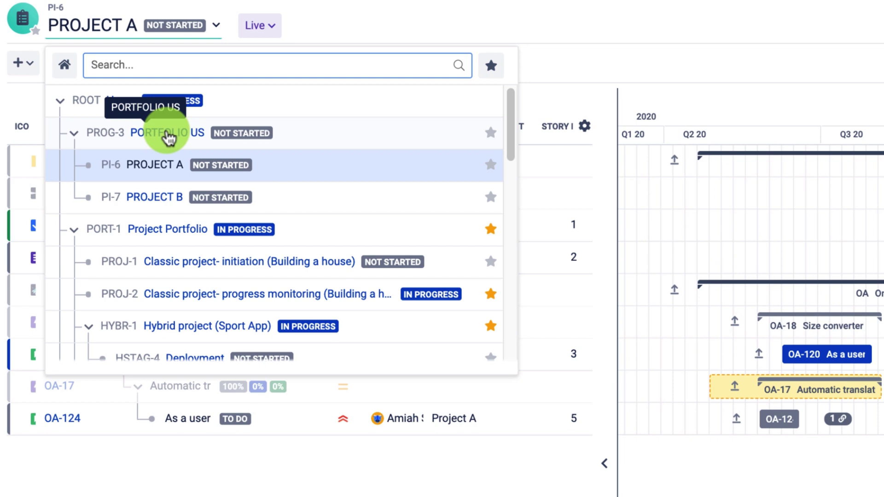
pyautogui.click(578, 38)
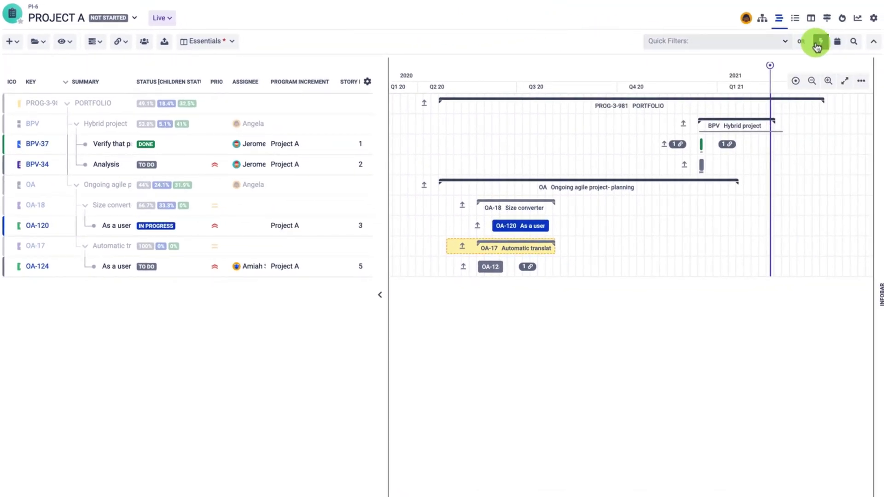
# - Review PROJECT A's Modules and Gantt Column Views settings, then show its Overview
pyautogui.click(819, 41)
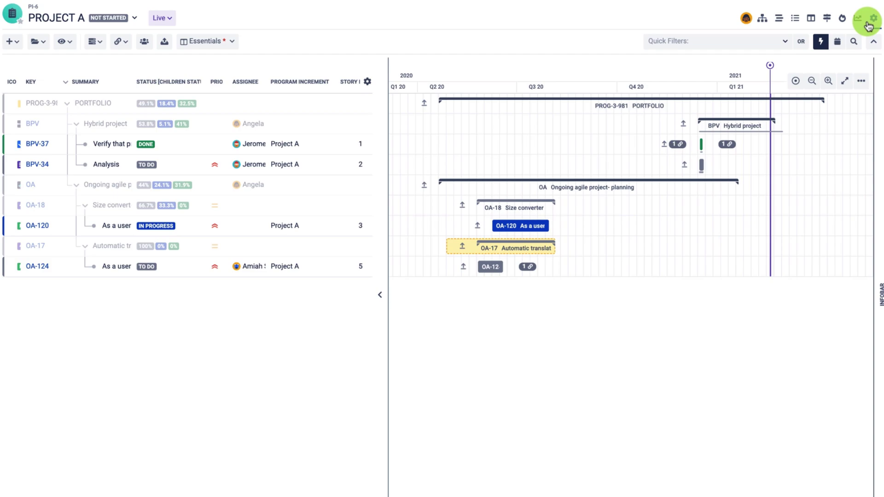
pyautogui.click(868, 24)
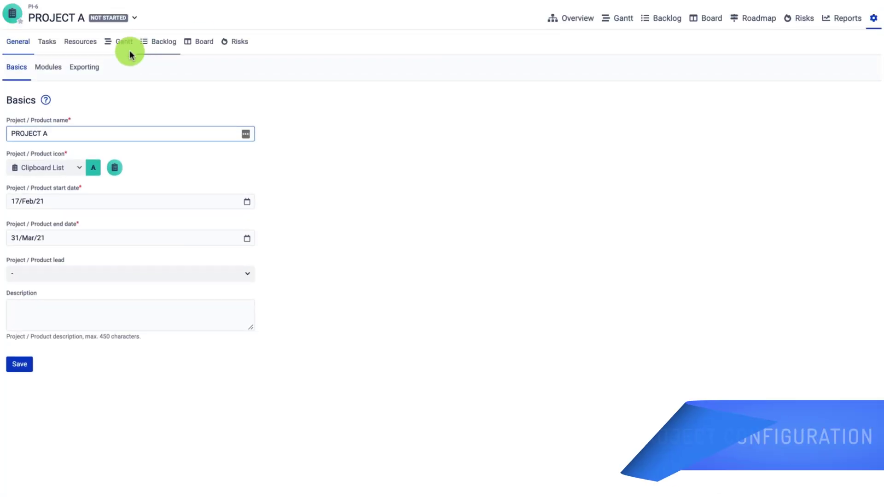
pyautogui.click(53, 69)
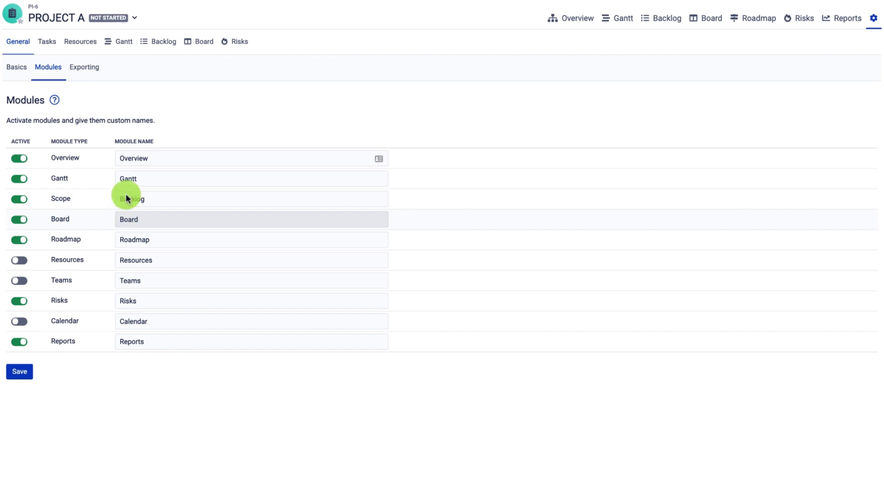
pyautogui.click(122, 45)
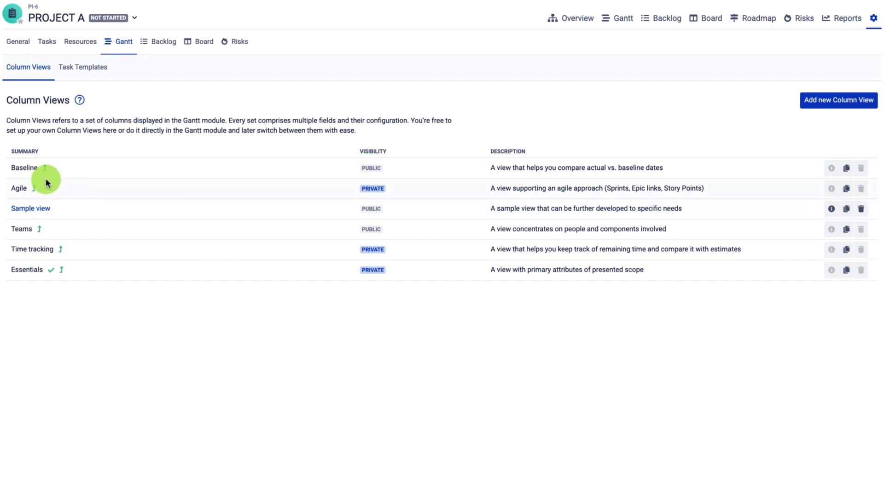
pyautogui.moveTo(44, 172)
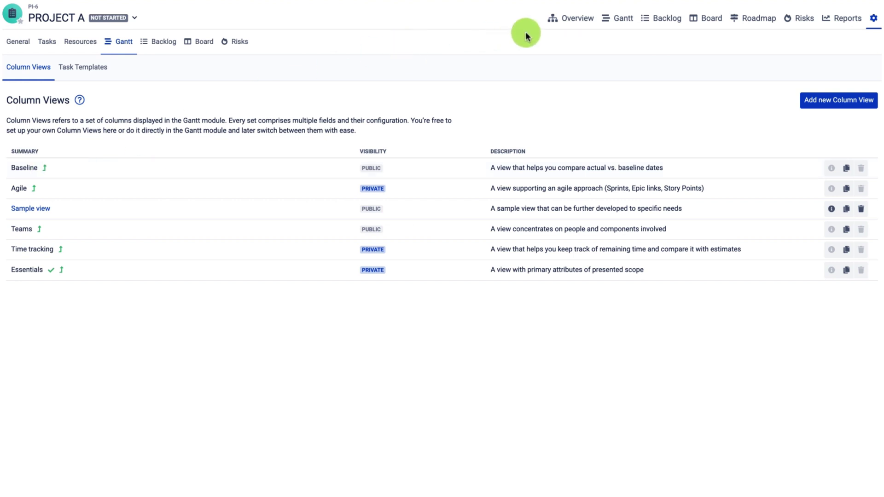
pyautogui.click(571, 23)
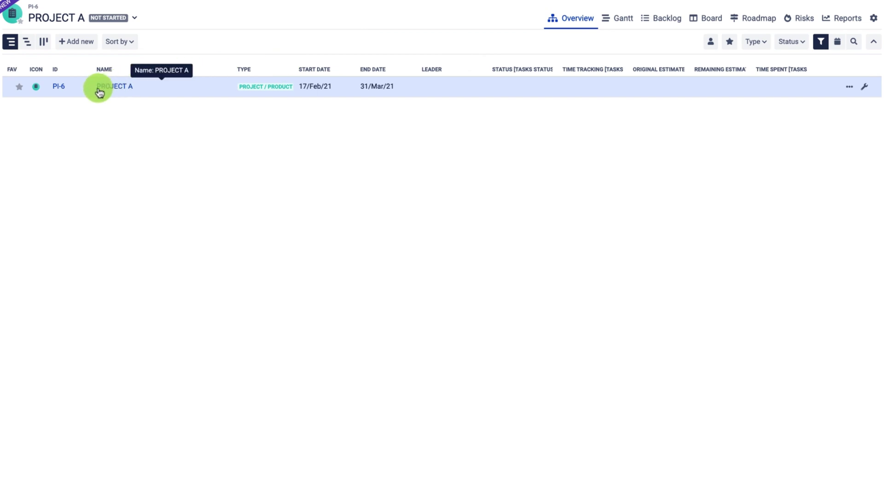
# - Open the project navigator listing PORTFOLIO US with PROJECT A and PROJECT B
pyautogui.moveTo(108, 95); pyautogui.dragTo(108, 101)
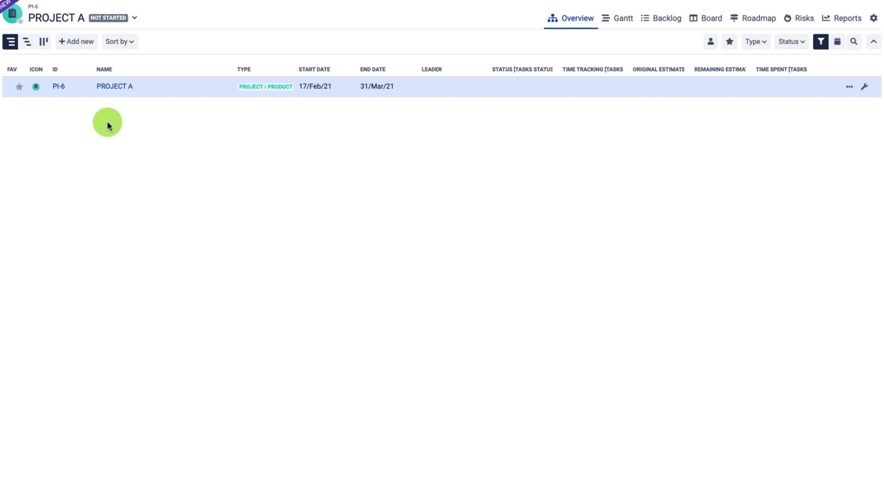
# - Go to the Home overview and reopen the PORTFOLIO US Gantt
pyautogui.click(135, 17)
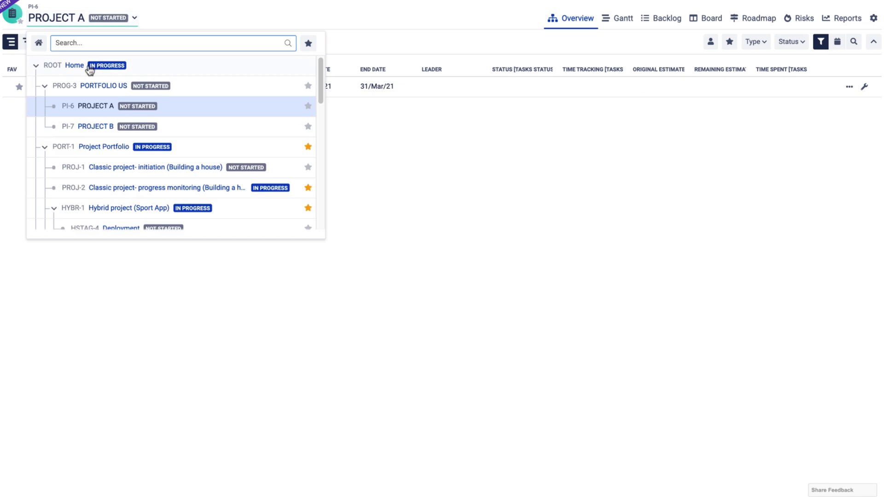
pyautogui.click(66, 70)
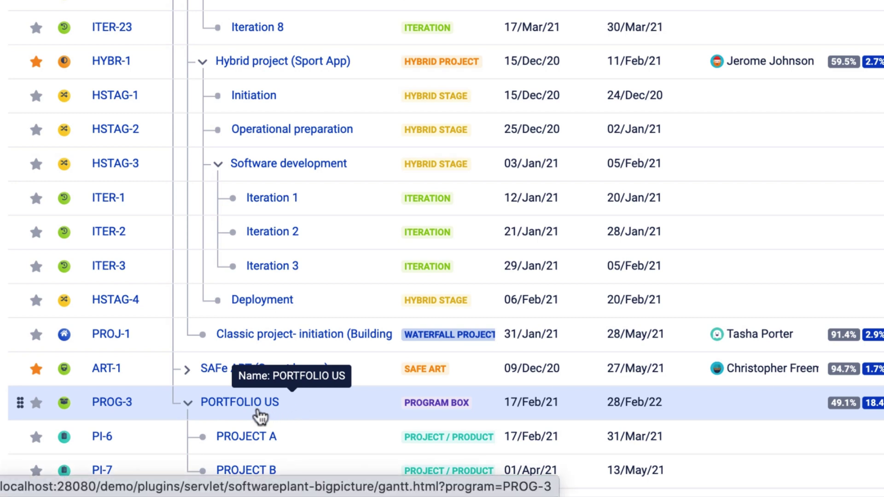
pyautogui.click(260, 414)
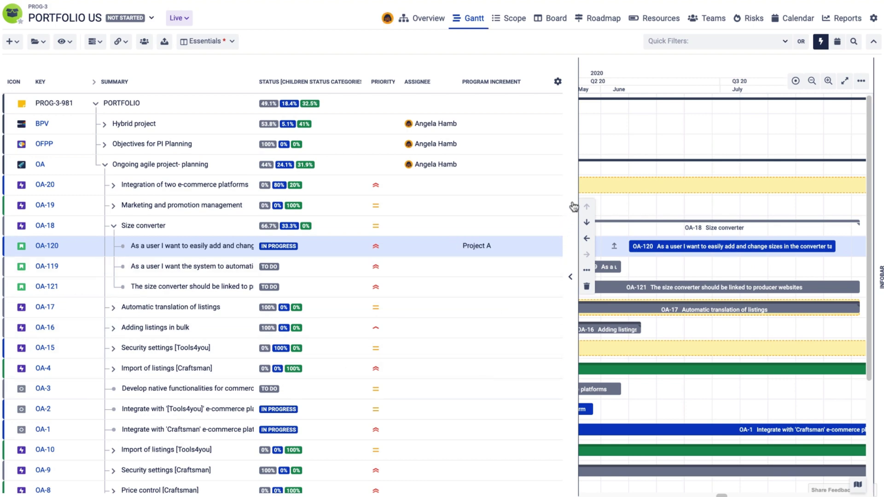
# - Narrow the task table, switch to Resources, and expand two team members' workload rows
pyautogui.moveTo(562, 199); pyautogui.dragTo(348, 198)
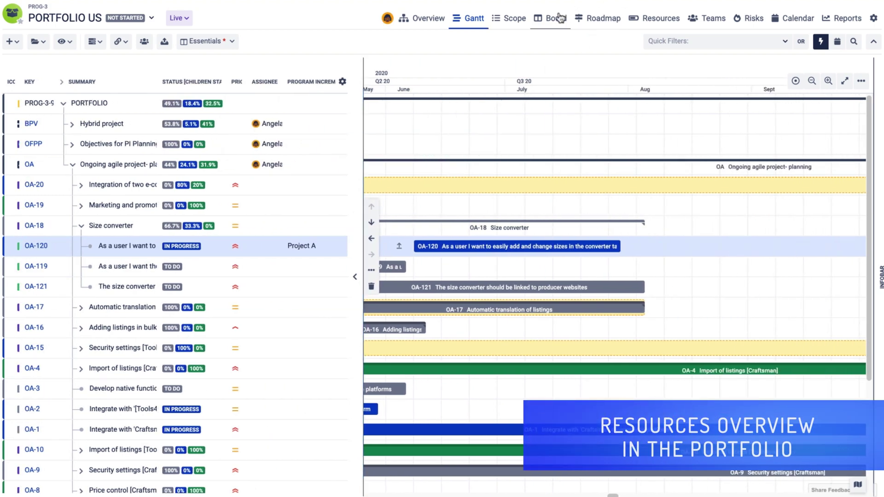
pyautogui.click(653, 18)
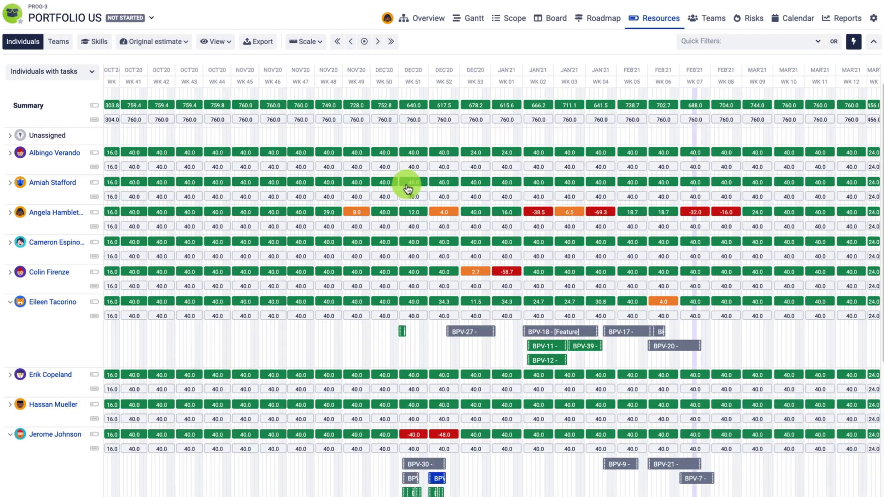
pyautogui.click(10, 245)
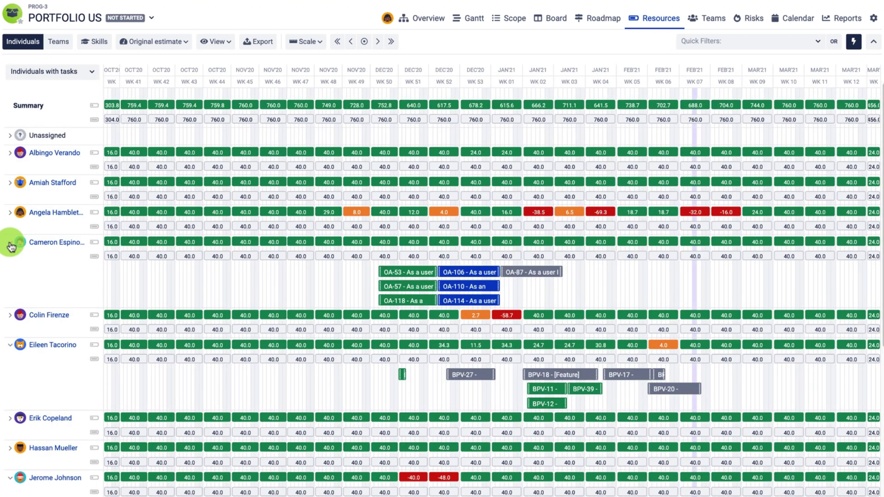
pyautogui.click(10, 212)
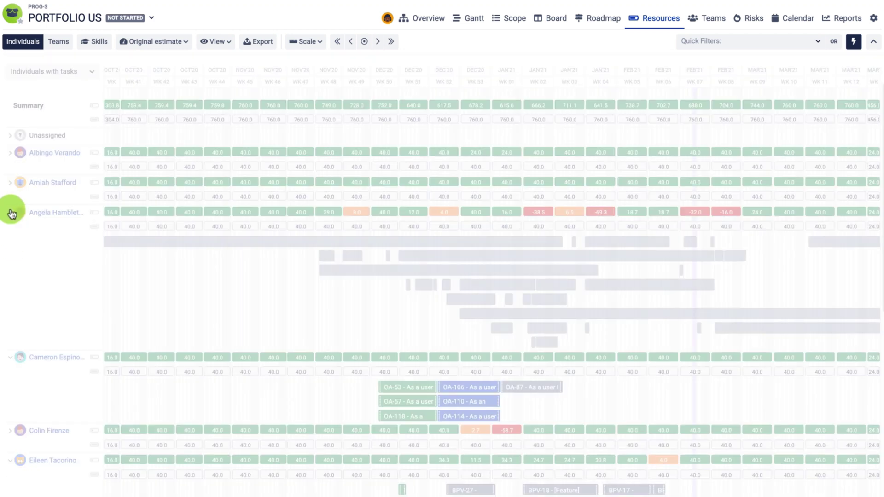